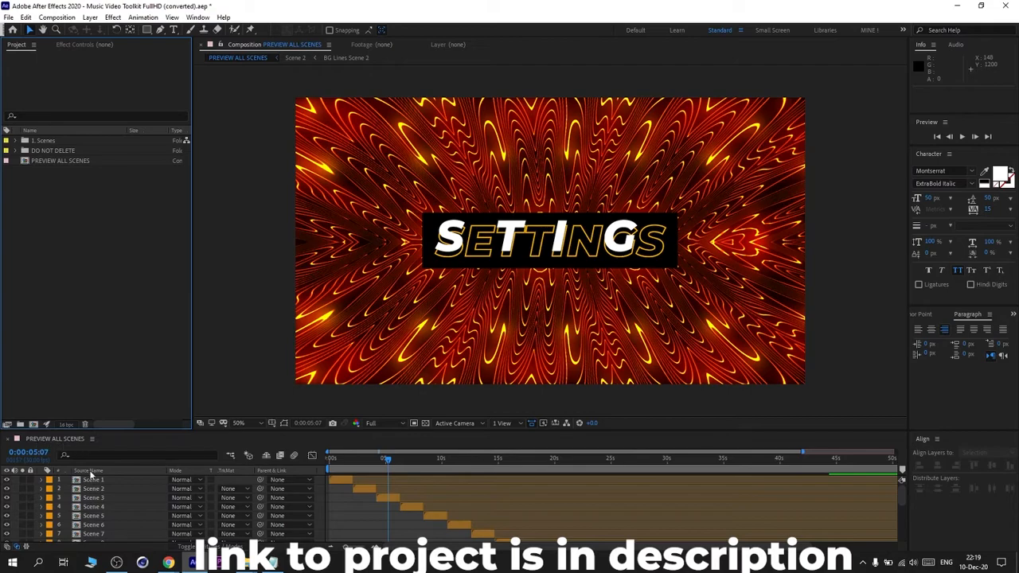
Look through the PREVIEW ALL SCENES layers and preview frames from the scenes between Scene 1 and Scene 8
{"action": "scroll", "coordinate": [112, 499], "scroll_direction": "down", "scroll_amount": 4}
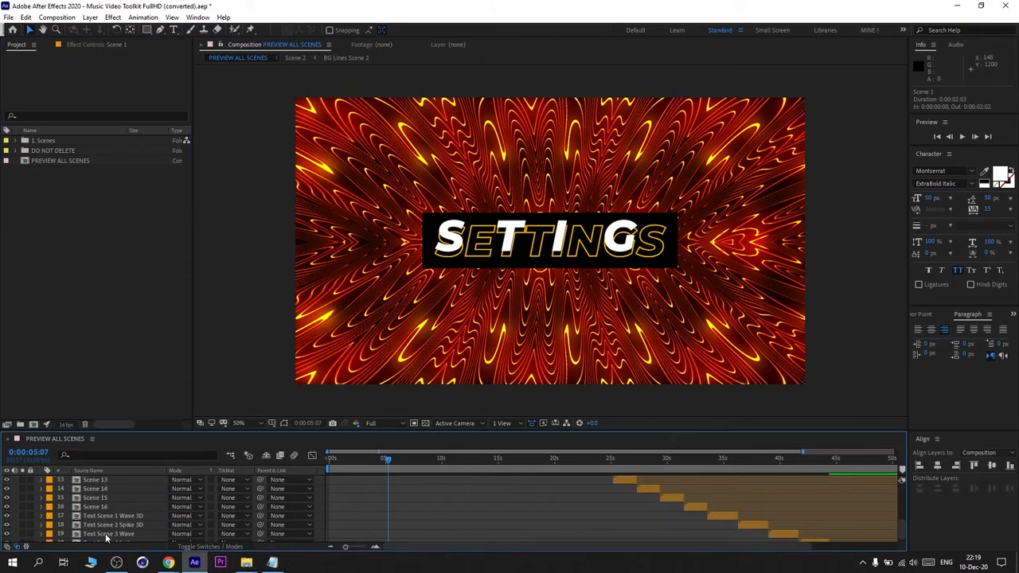
{"action": "left_click", "coordinate": [110, 507]}
{"action": "scroll", "coordinate": [120, 516], "scroll_direction": "down", "scroll_amount": 1}
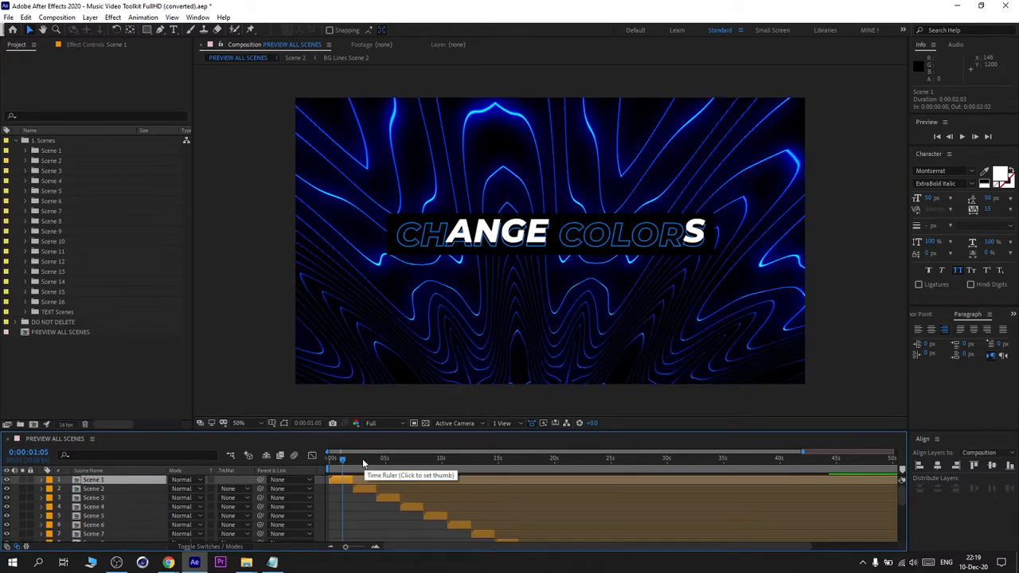
{"action": "left_click", "coordinate": [385, 460]}
{"action": "left_click_drag", "start_coordinate": [411, 464], "coordinate": [486, 470]}
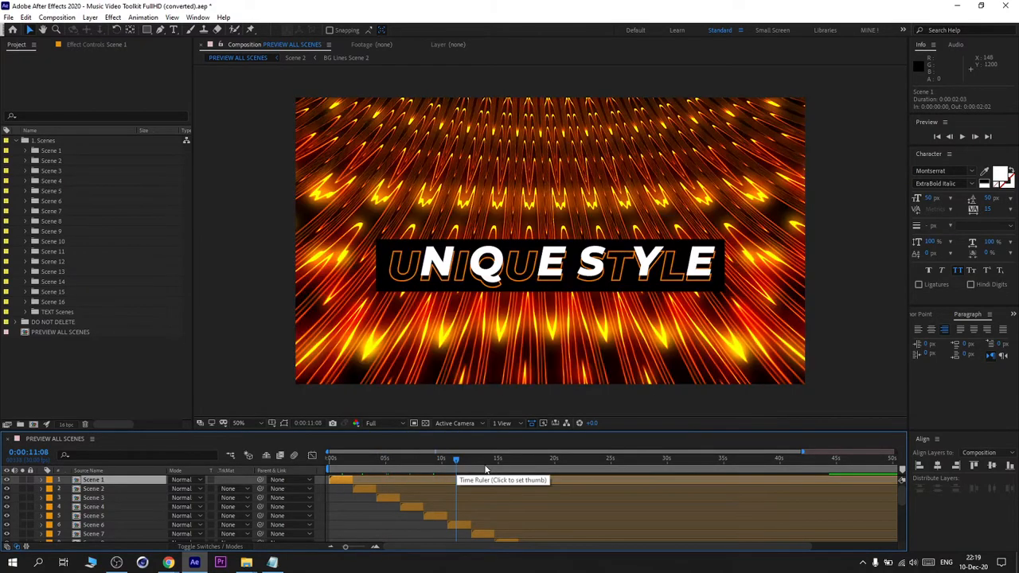
{"action": "left_click", "coordinate": [343, 460]}
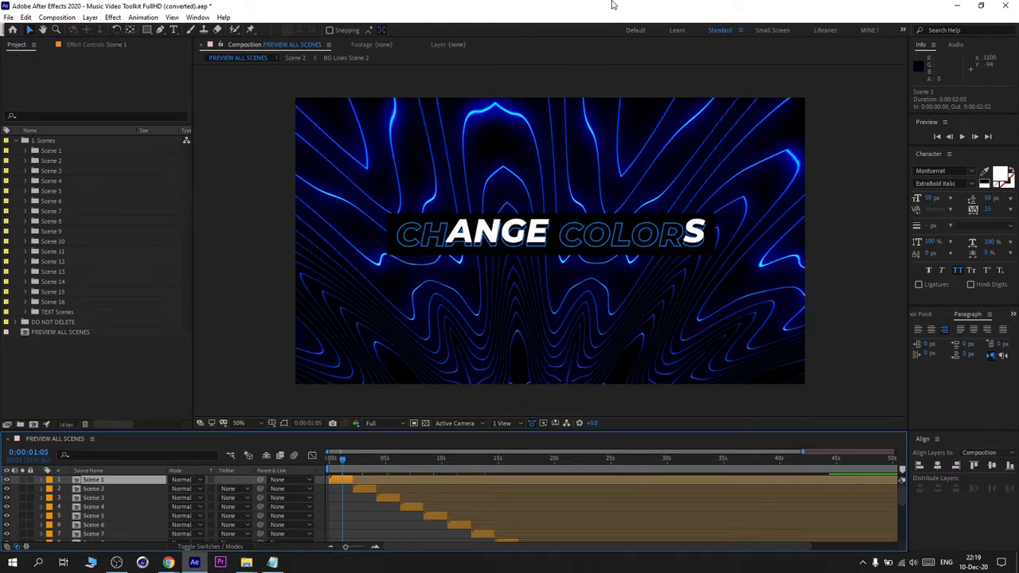
{"action": "left_click", "coordinate": [367, 460]}
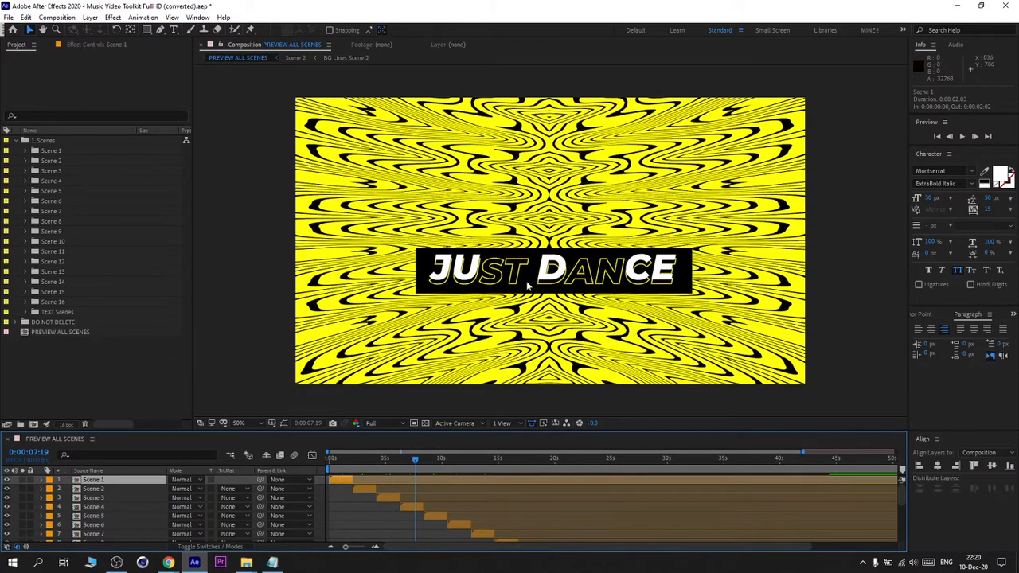
{"action": "left_click", "coordinate": [431, 459]}
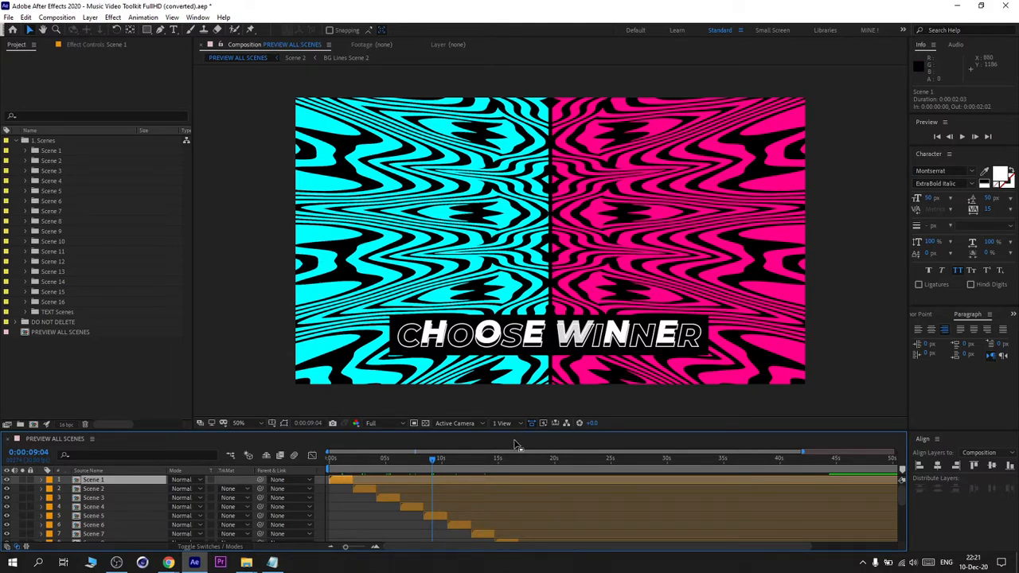
{"action": "left_click", "coordinate": [460, 460]}
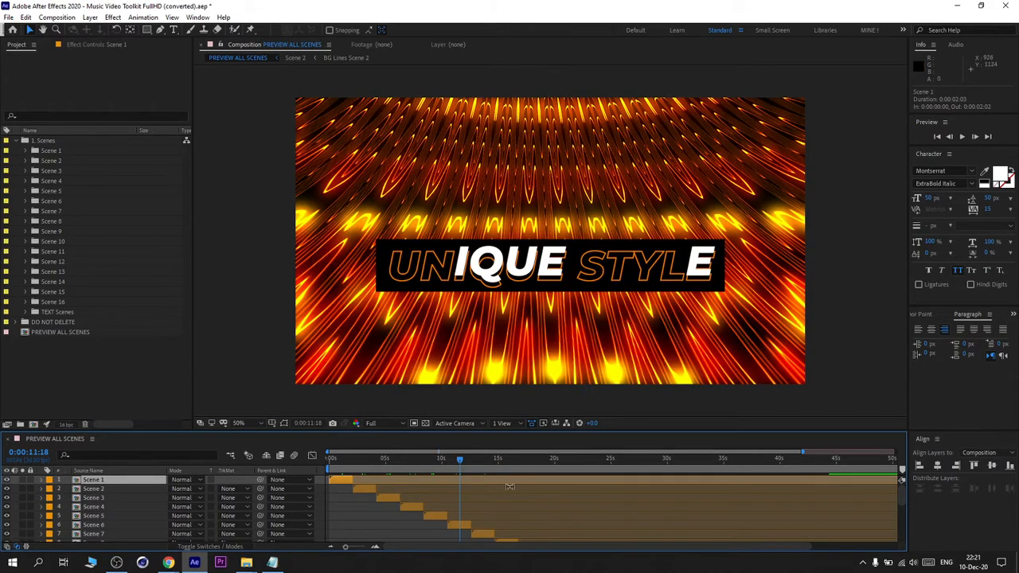
{"action": "left_click", "coordinate": [509, 462]}
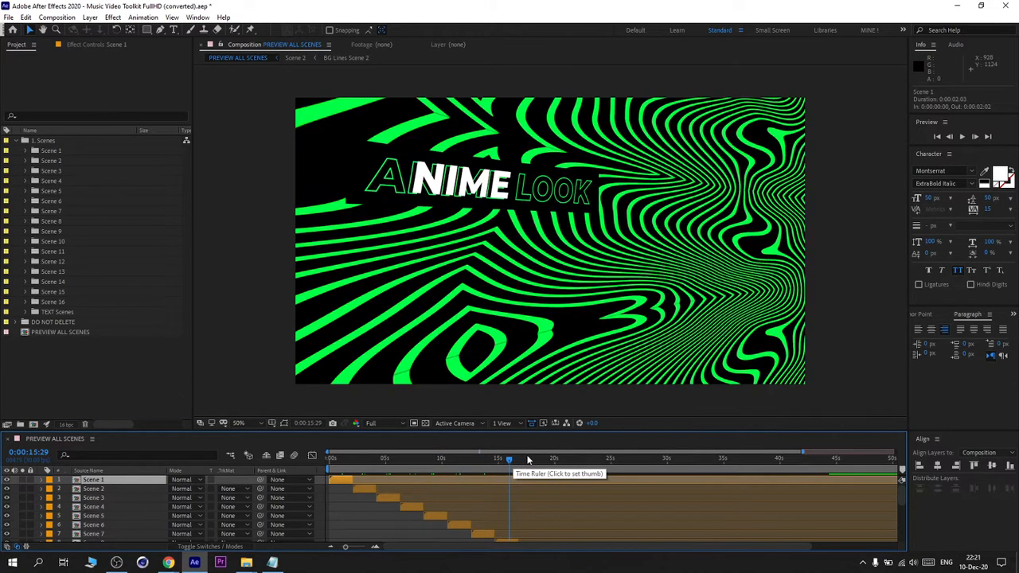
Preview frames from the later scenes, from Scene 9 to Scene 16, and from the four text scenes
{"action": "scroll", "coordinate": [541, 489], "scroll_direction": "down", "scroll_amount": 2}
{"action": "left_click", "coordinate": [531, 461]}
{"action": "left_click", "coordinate": [554, 461]}
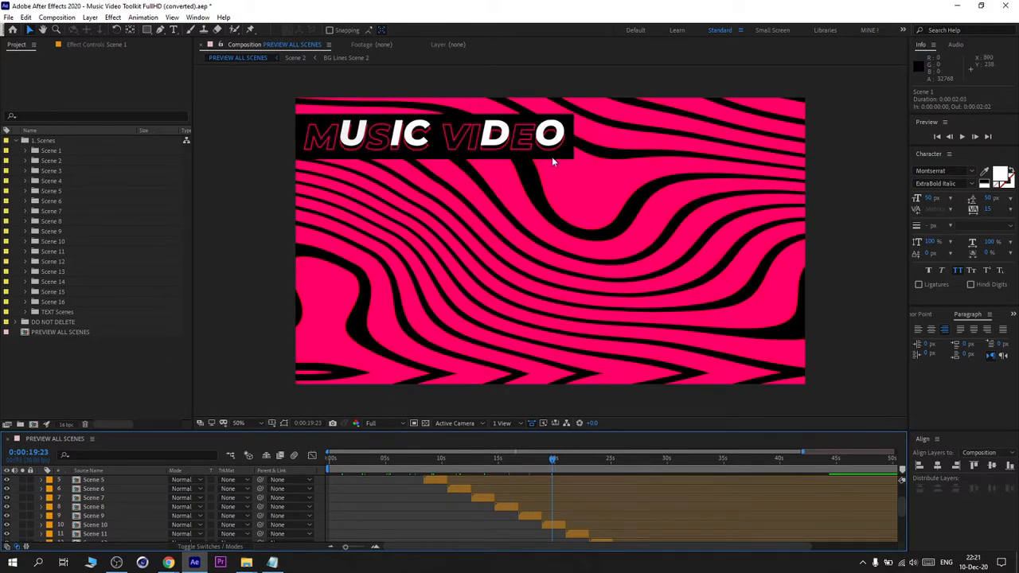
{"action": "left_click", "coordinate": [573, 459]}
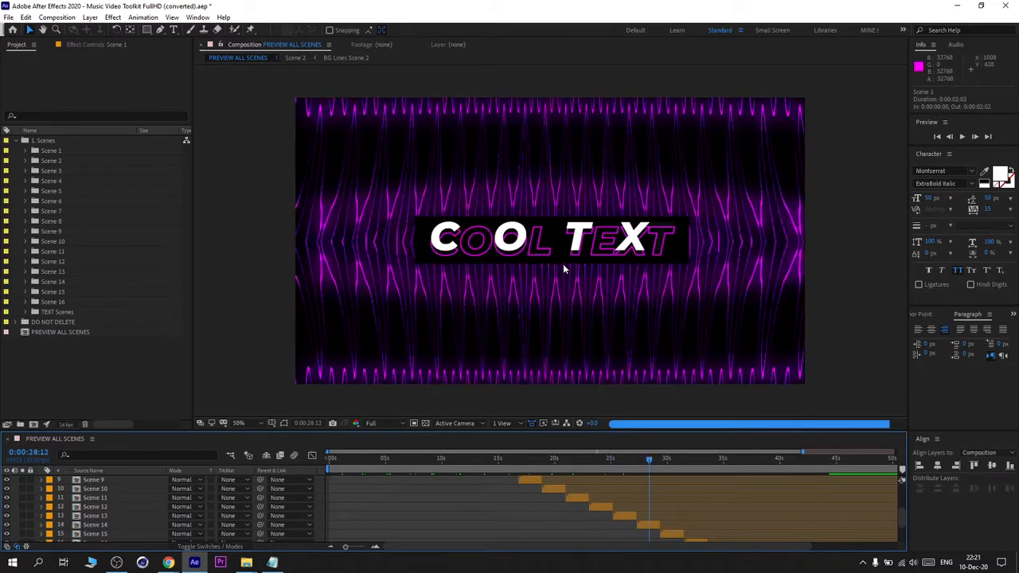
{"action": "left_click", "coordinate": [651, 467]}
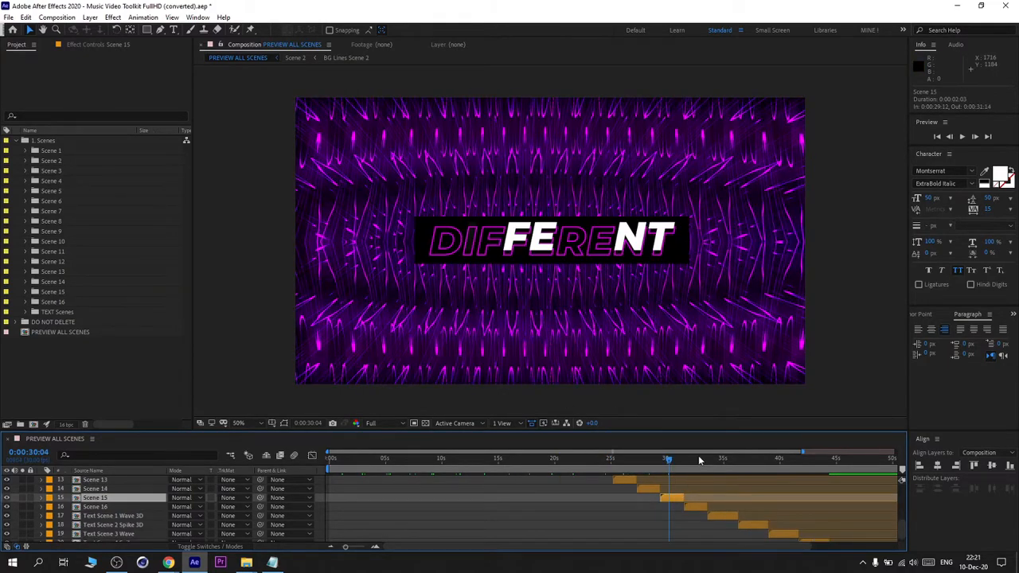
{"action": "left_click", "coordinate": [699, 461]}
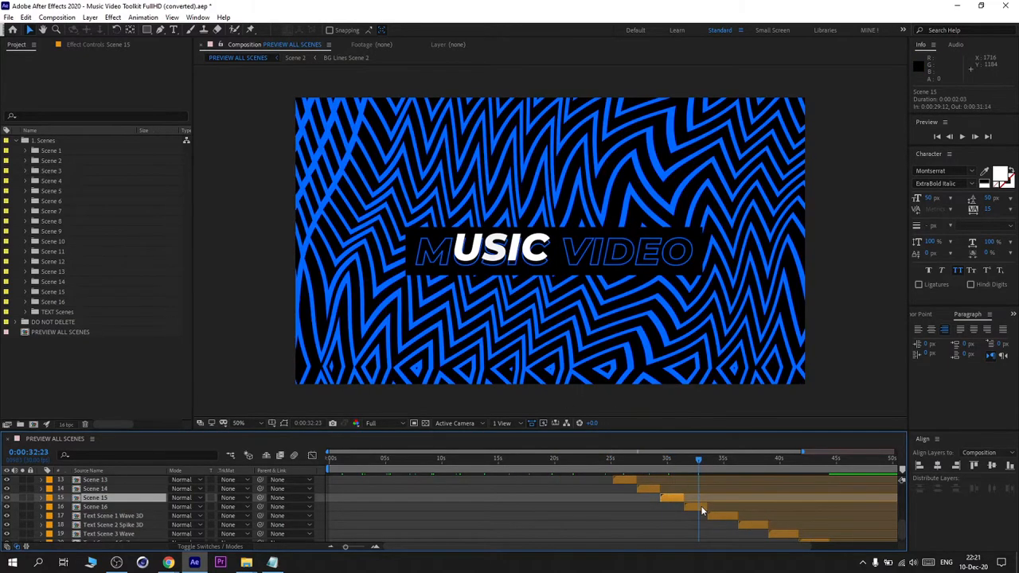
{"action": "left_click", "coordinate": [701, 506]}
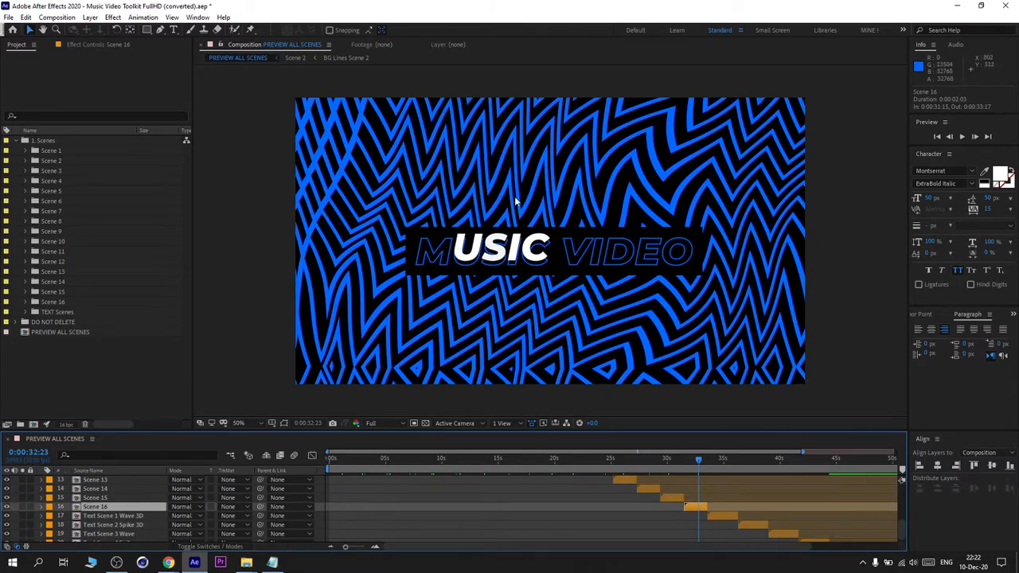
{"action": "left_click", "coordinate": [723, 460]}
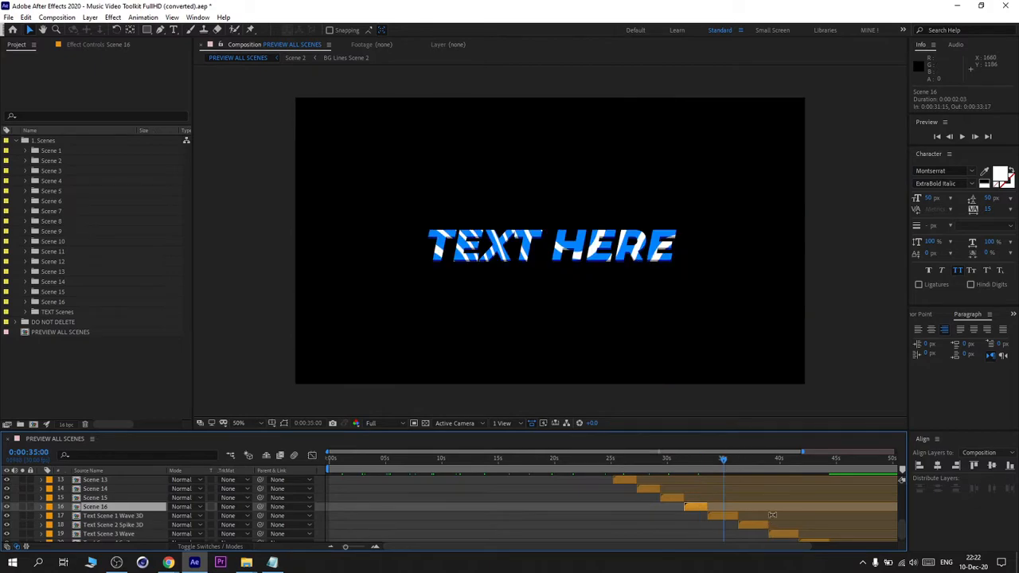
{"action": "scroll", "coordinate": [715, 517], "scroll_direction": "down", "scroll_amount": 1}
{"action": "left_click", "coordinate": [754, 460]}
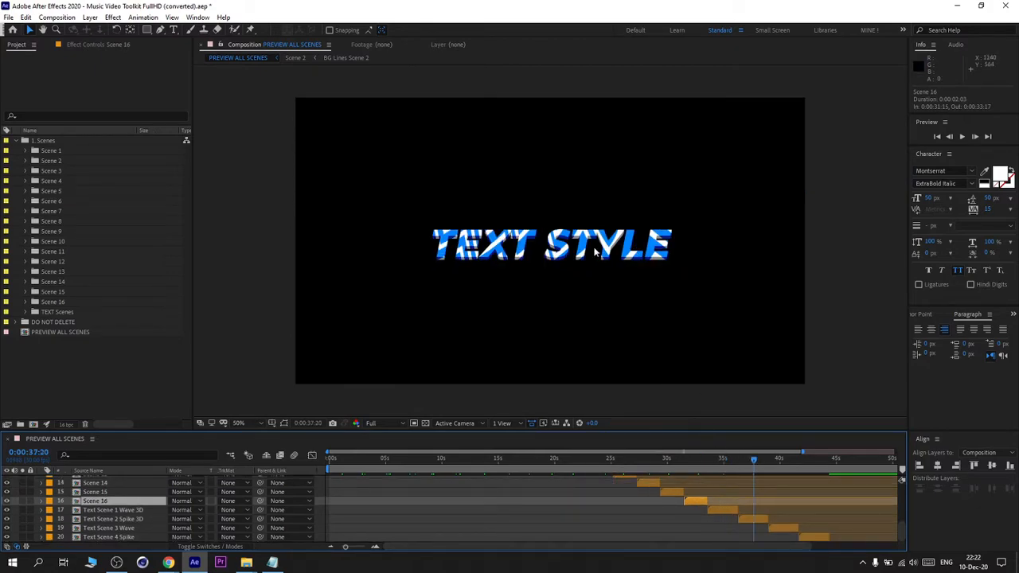
{"action": "left_click", "coordinate": [780, 459]}
{"action": "left_click", "coordinate": [821, 459]}
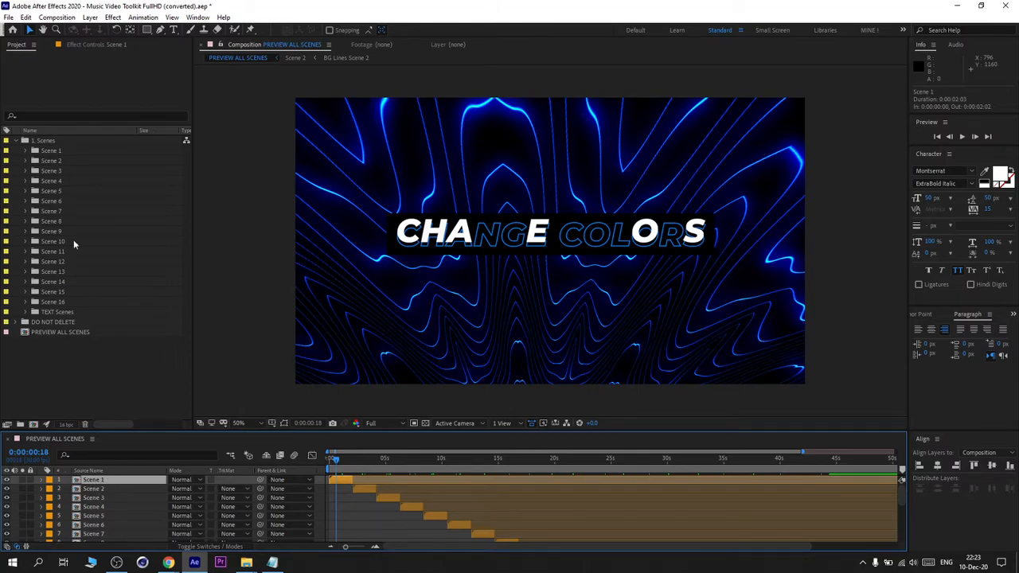
Open the Scene 1 composition from the PREVIEW ALL SCENES timeline and select its CONTROL LAYER
{"action": "left_click", "coordinate": [26, 140]}
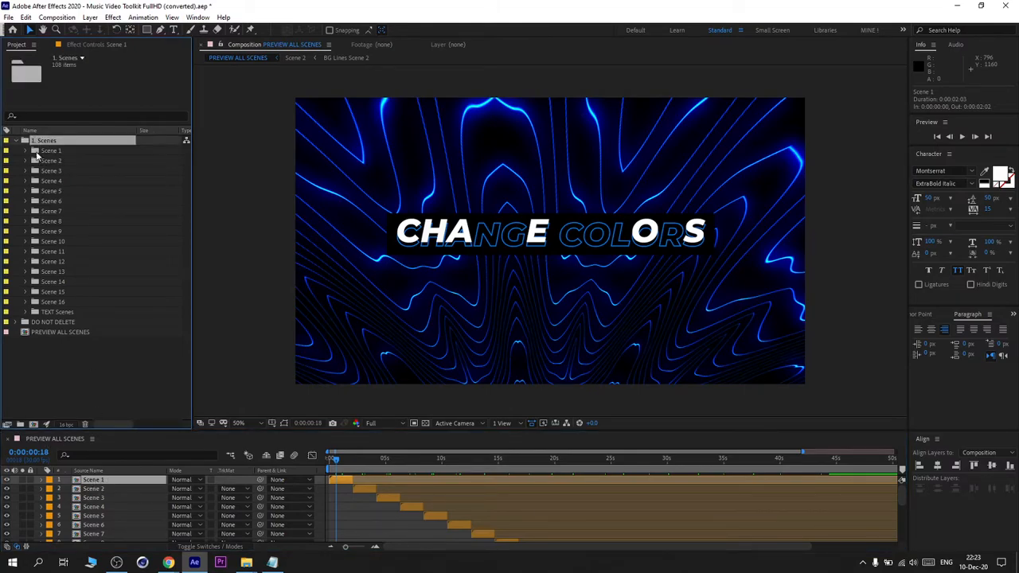
{"action": "double_click", "coordinate": [100, 482]}
{"action": "left_click", "coordinate": [156, 480]}
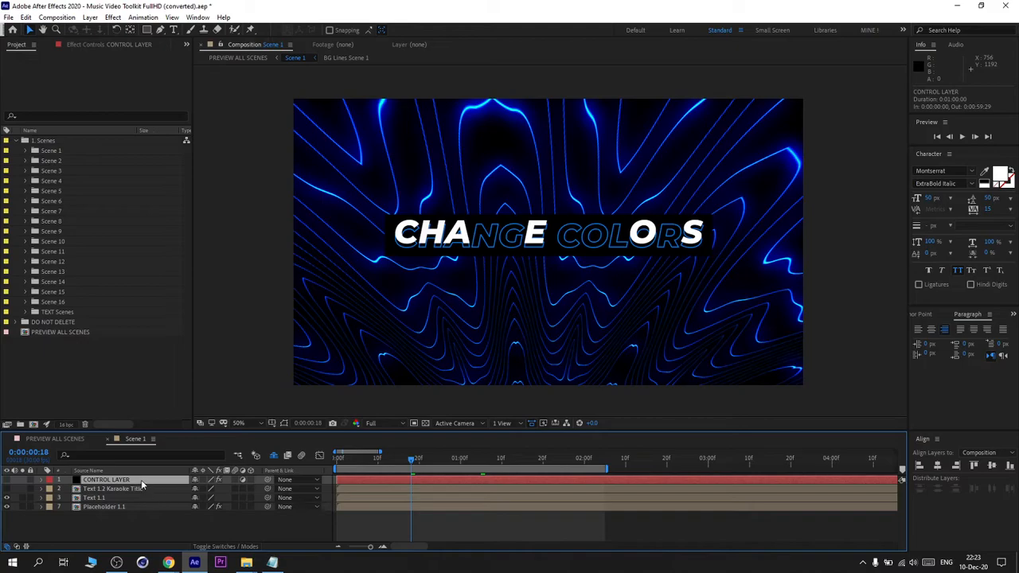
Return to PREVIEW ALL SCENES, open the compositions from Scene 2 to Scene 15, and select Scene 15's CONTROL LAYER
{"action": "left_click", "coordinate": [54, 439]}
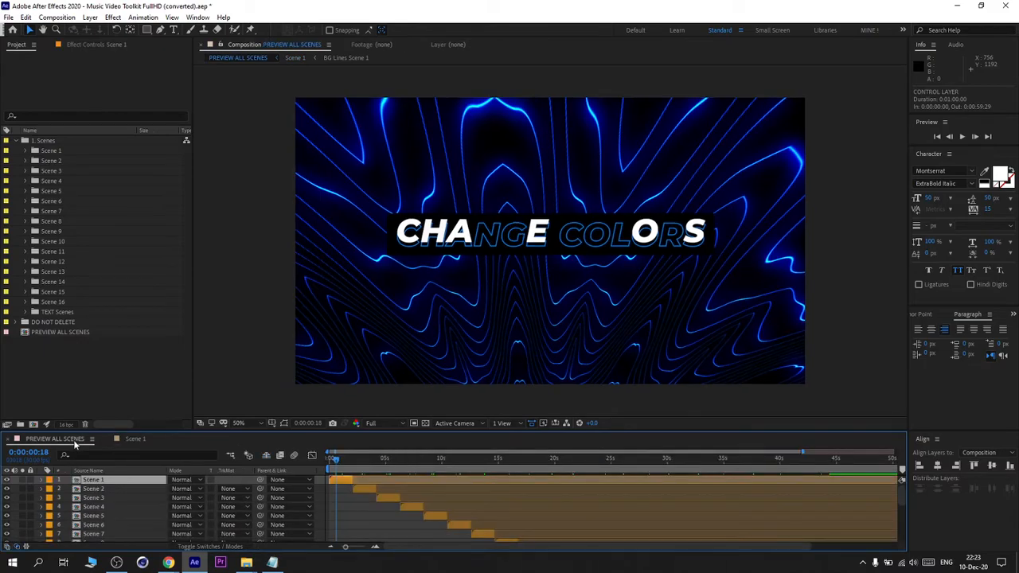
{"action": "left_click", "coordinate": [107, 489]}
{"action": "scroll", "coordinate": [106, 509], "scroll_direction": "down", "scroll_amount": 3}
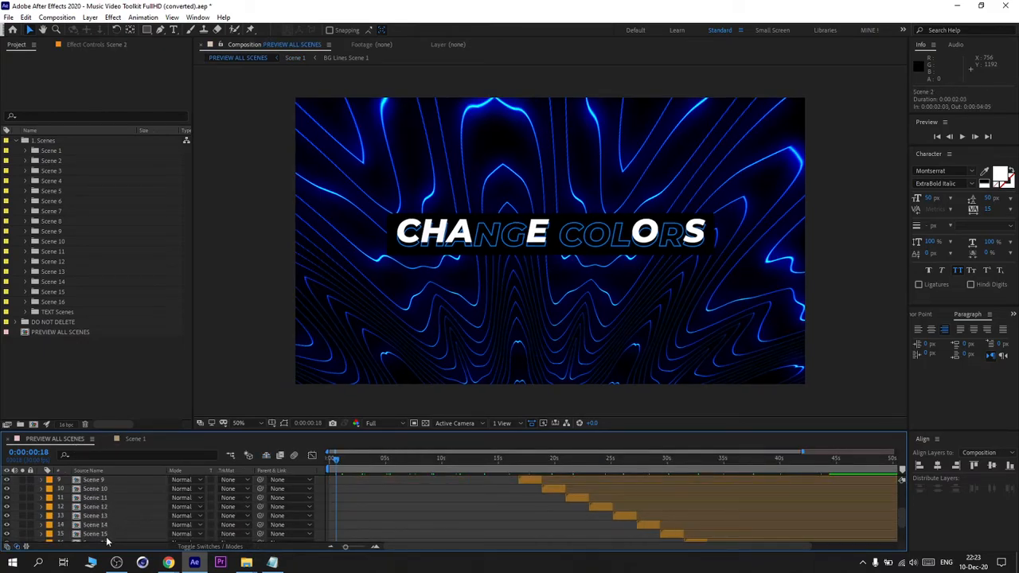
{"action": "double_click", "coordinate": [99, 533]}
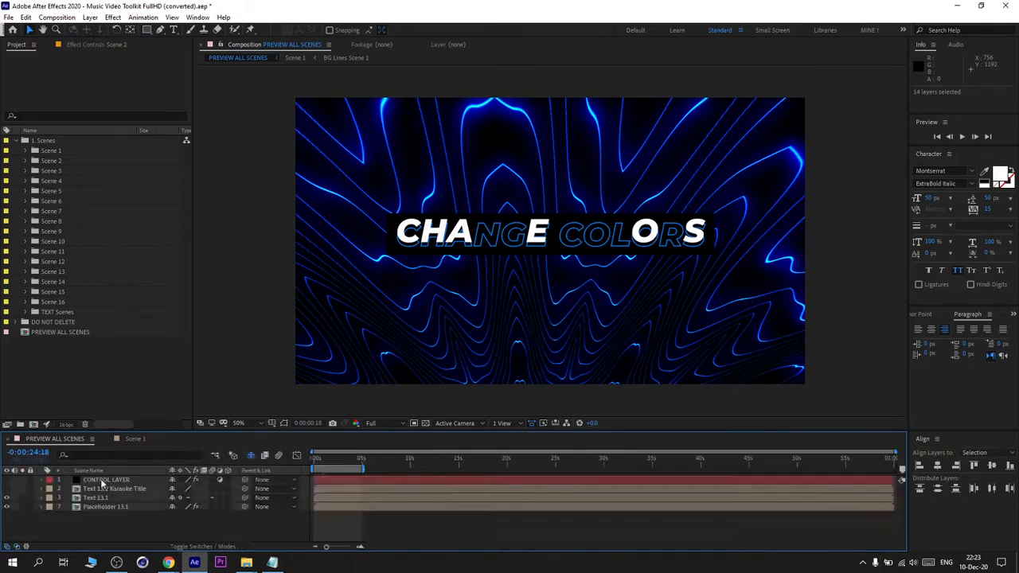
{"action": "left_click", "coordinate": [104, 481]}
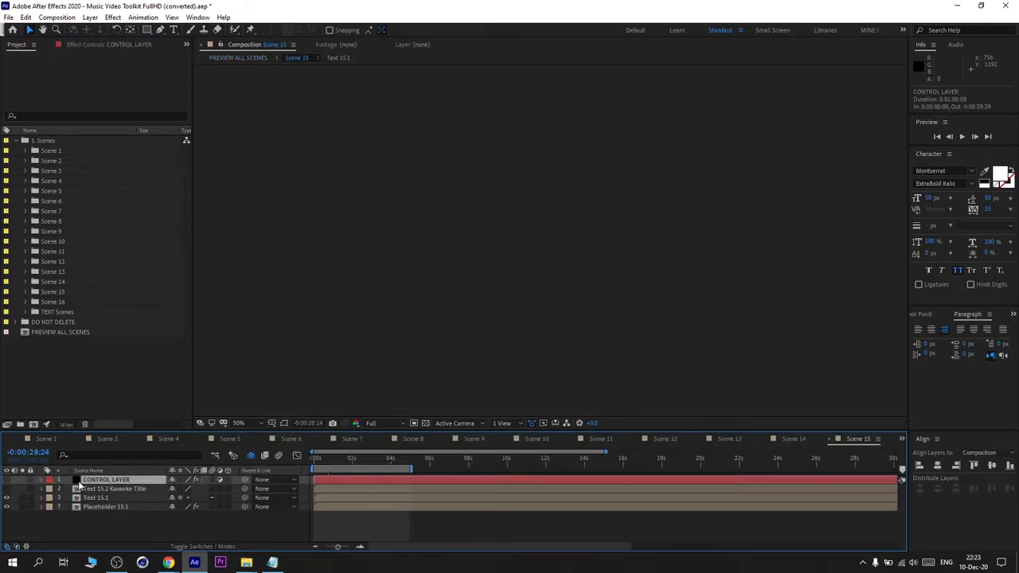
Switch back to the Scene 1 composition and show the effect controls of its CONTROL LAYER
{"action": "left_click", "coordinate": [901, 439]}
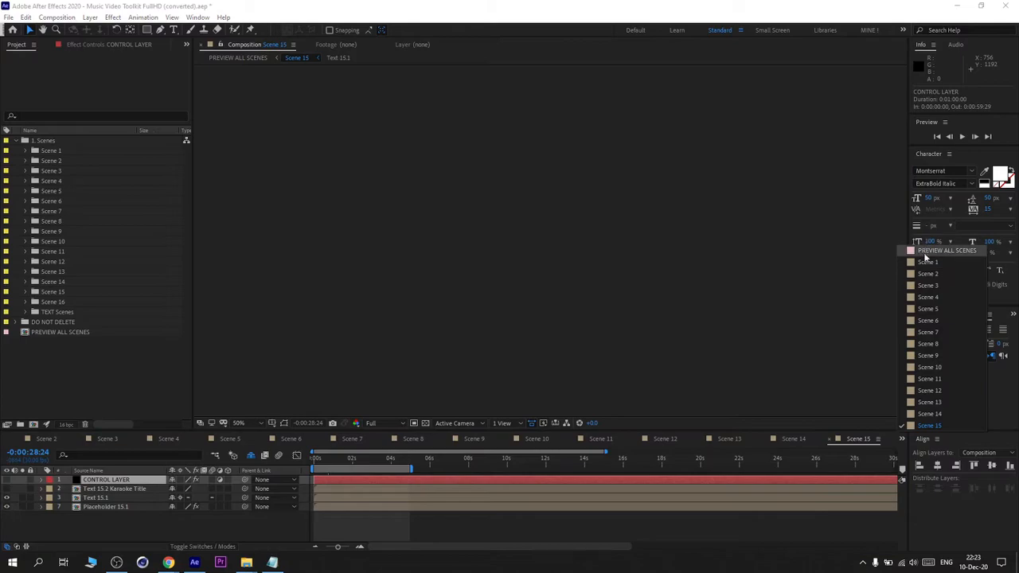
{"action": "left_click", "coordinate": [928, 263]}
{"action": "left_click", "coordinate": [106, 44]}
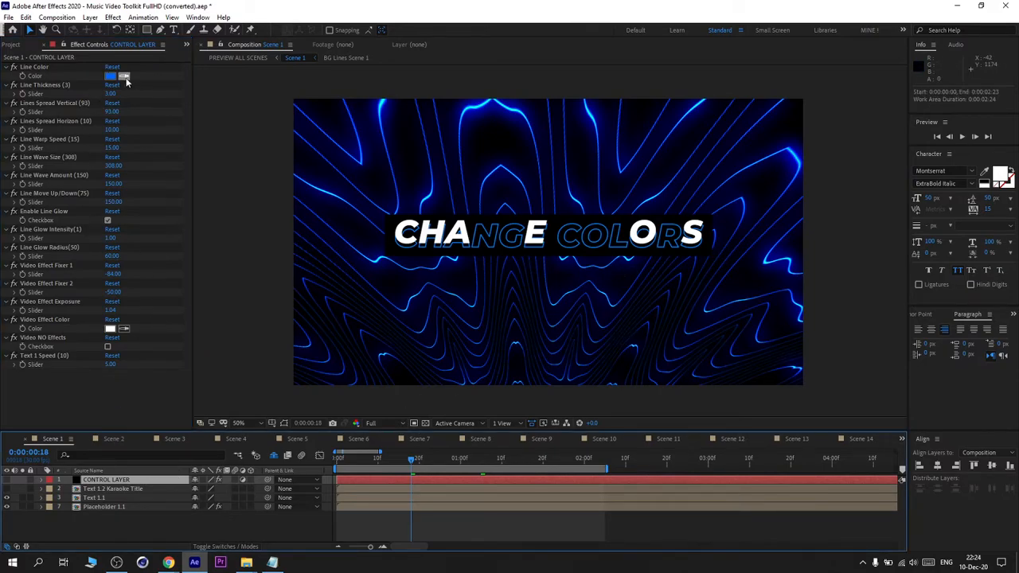
Try several hues for Scene 1's Line Color, set it to orange FFA200, and enable its keyframing at 0:00:00:18
{"action": "left_click", "coordinate": [110, 76]}
{"action": "left_click", "coordinate": [341, 349]}
{"action": "left_click_drag", "start_coordinate": [342, 347], "coordinate": [341, 352]}
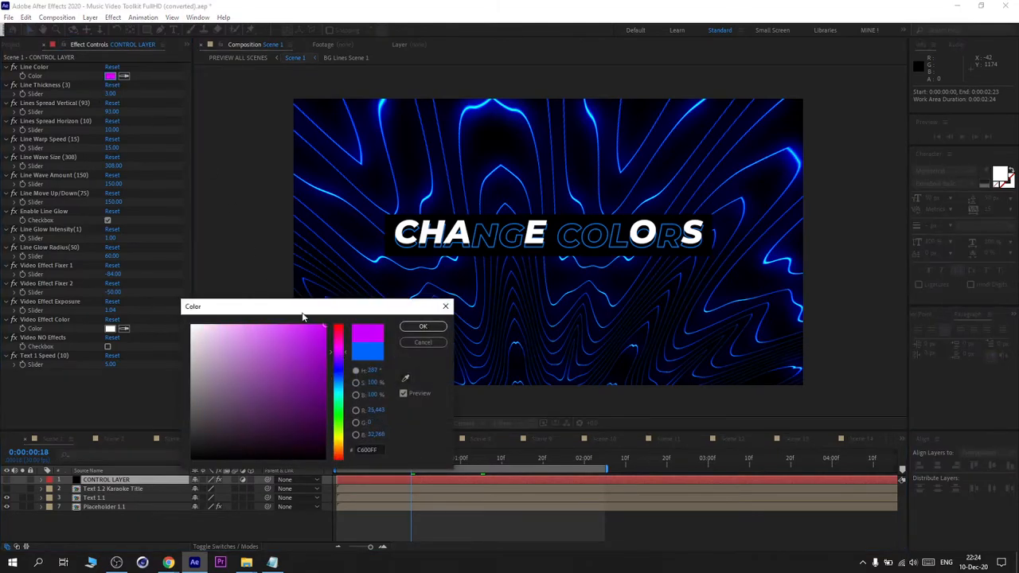
{"action": "left_click", "coordinate": [340, 429]}
{"action": "left_click", "coordinate": [340, 446]}
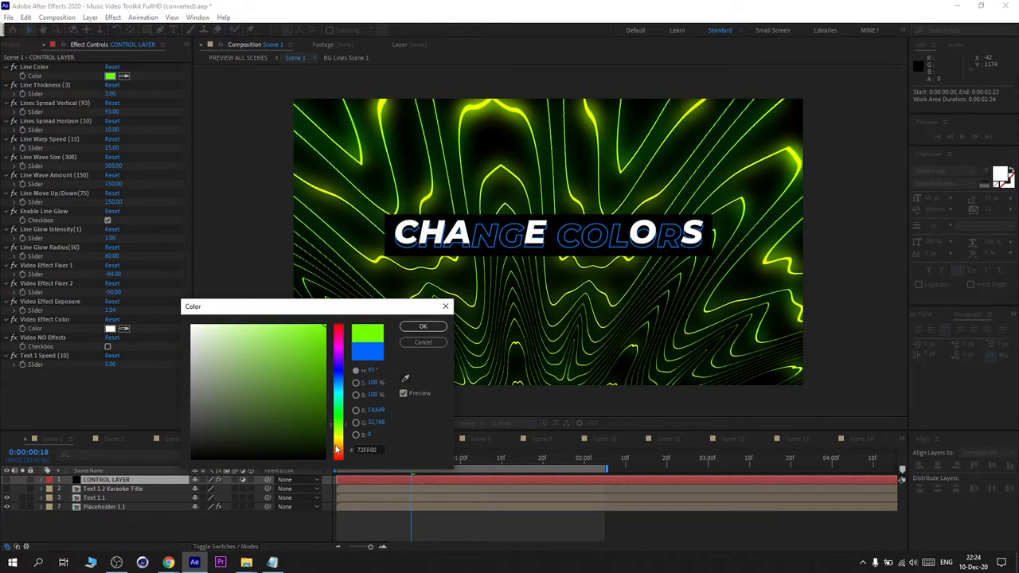
{"action": "left_click", "coordinate": [340, 446]}
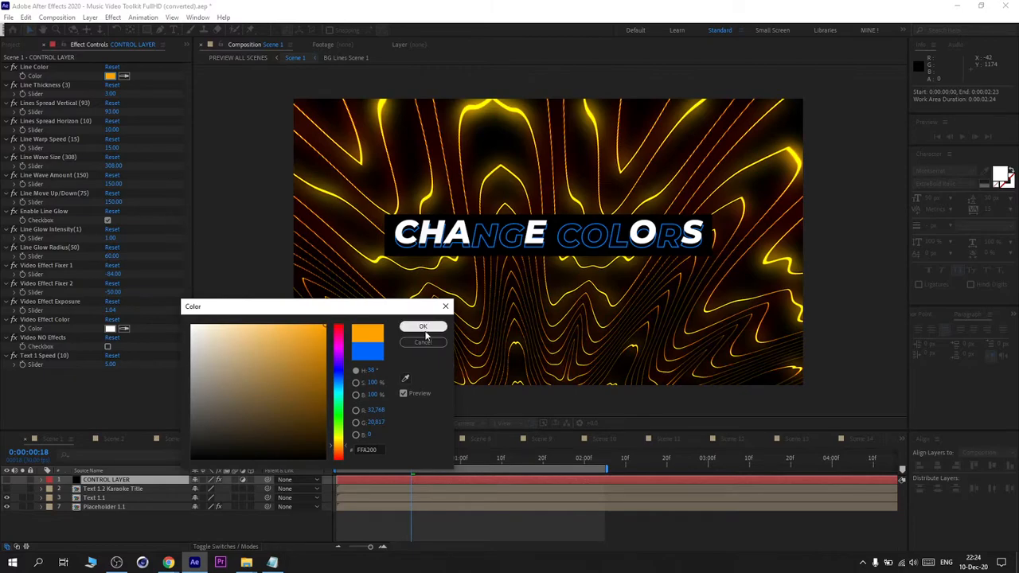
{"action": "left_click", "coordinate": [422, 328]}
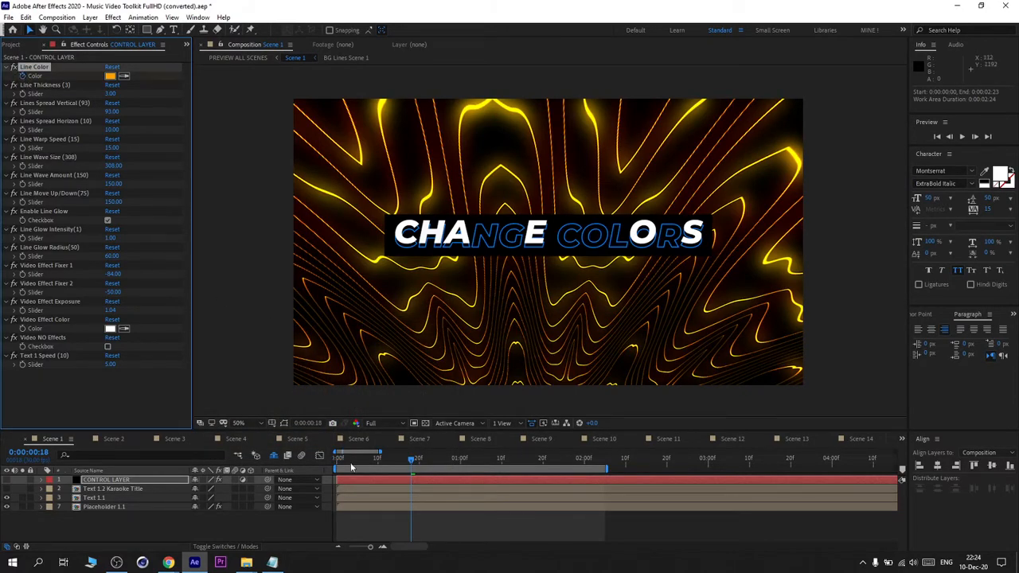
Reveal the CONTROL LAYER's keyframes, add a red Line Color keyframe at 0:00:01:20, and preview the color transition
{"action": "left_click", "coordinate": [421, 479]}
{"action": "key", "text": "u"}
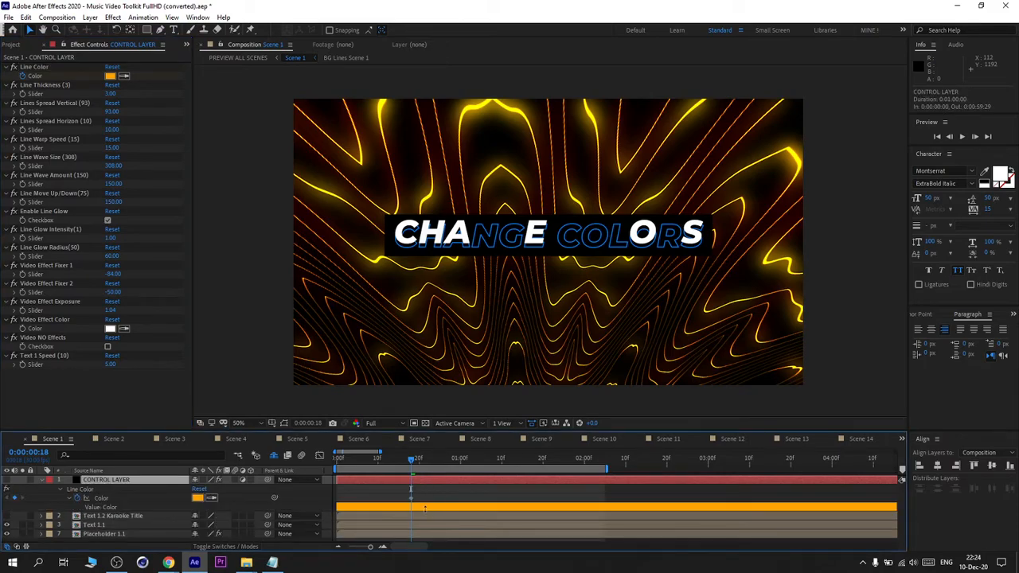
{"action": "left_click", "coordinate": [543, 460]}
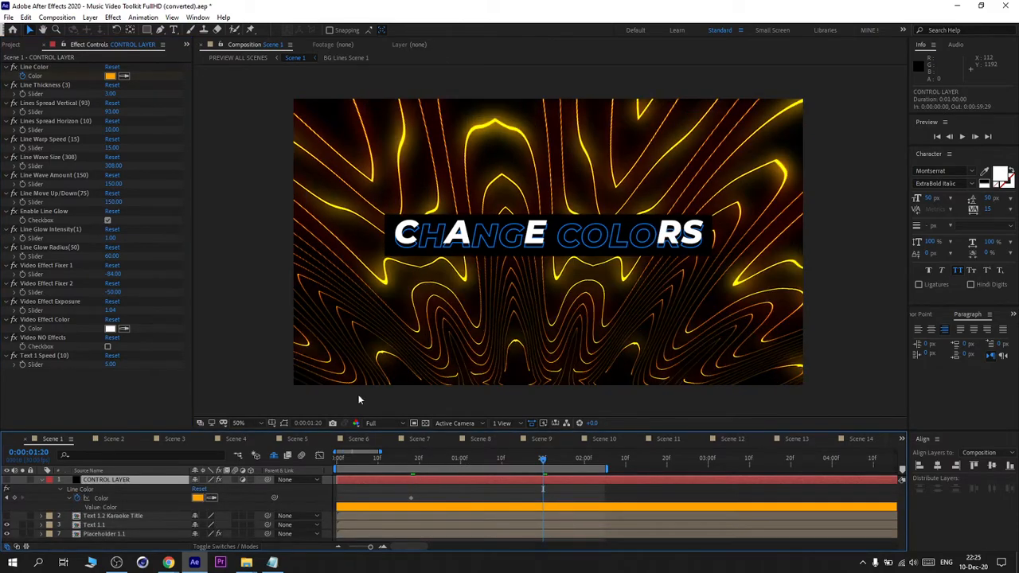
{"action": "left_click", "coordinate": [110, 75]}
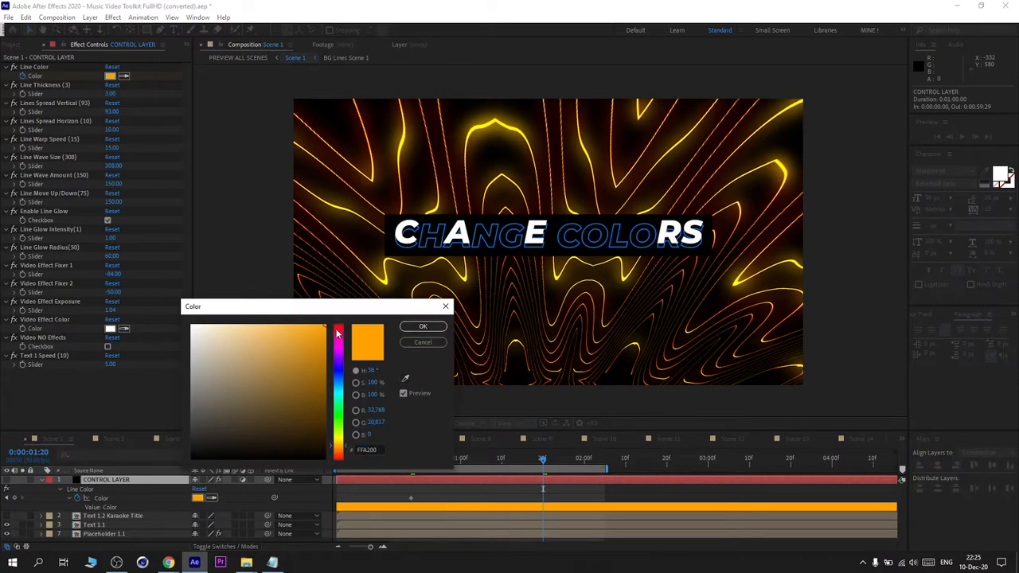
{"action": "left_click_drag", "start_coordinate": [338, 333], "coordinate": [337, 326]}
{"action": "left_click", "coordinate": [423, 327]}
{"action": "left_click_drag", "start_coordinate": [543, 507], "coordinate": [436, 508]}
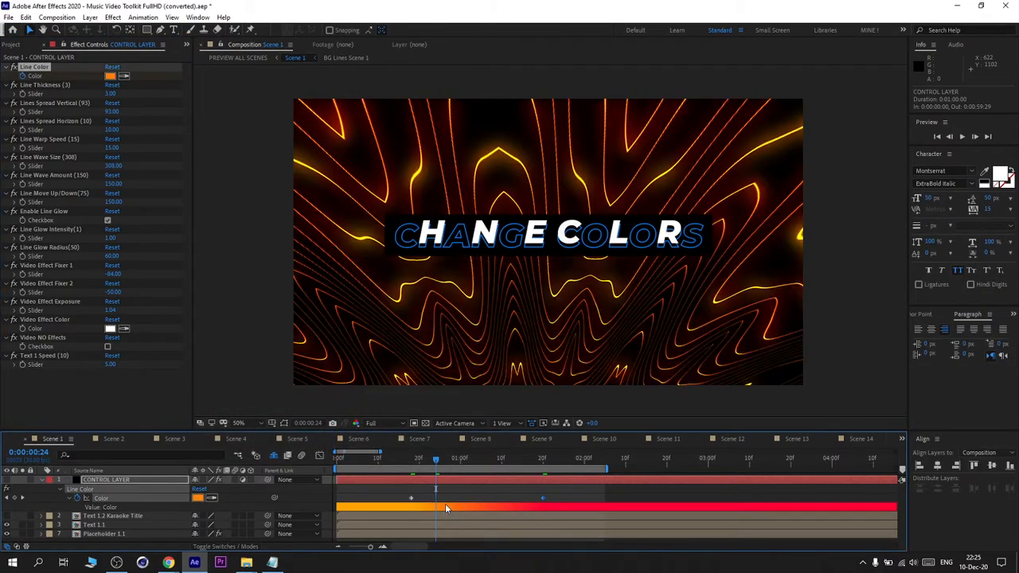
{"action": "left_click", "coordinate": [465, 459]}
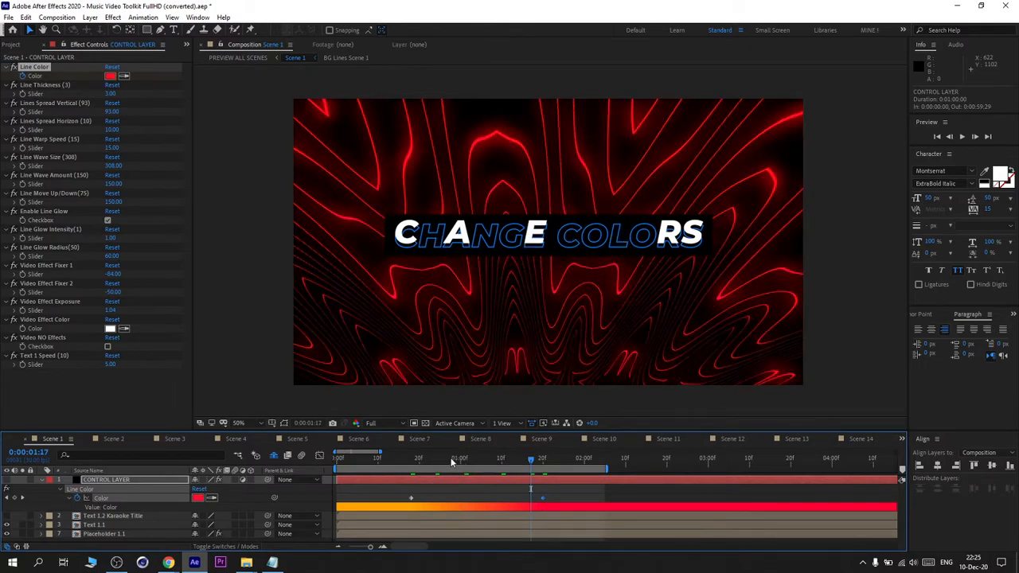
Select both Line Color keyframes on the CONTROL LAYER and convert them to hold keyframes
{"action": "left_click_drag", "start_coordinate": [404, 489], "coordinate": [558, 521]}
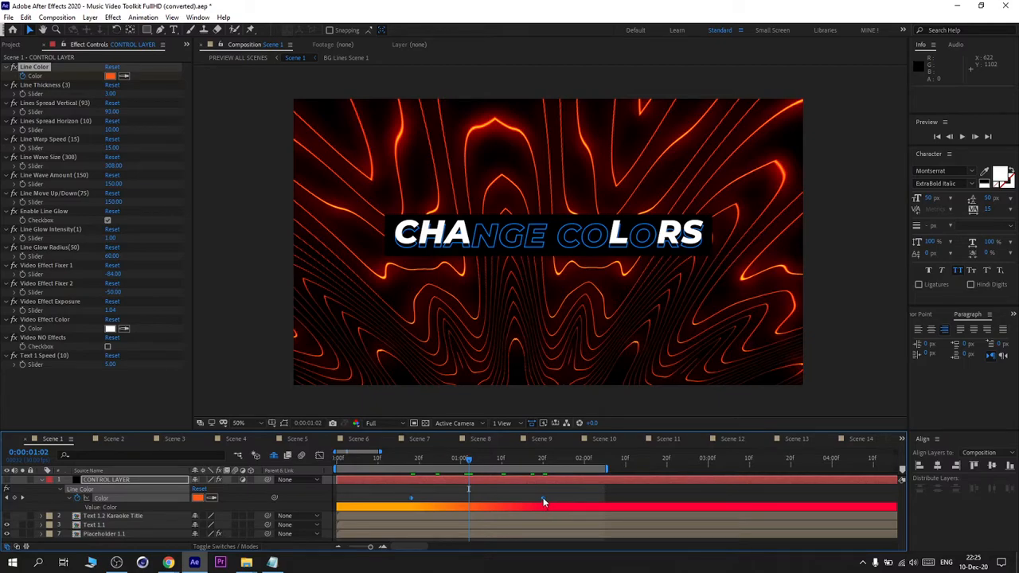
{"action": "right_click", "coordinate": [544, 500]}
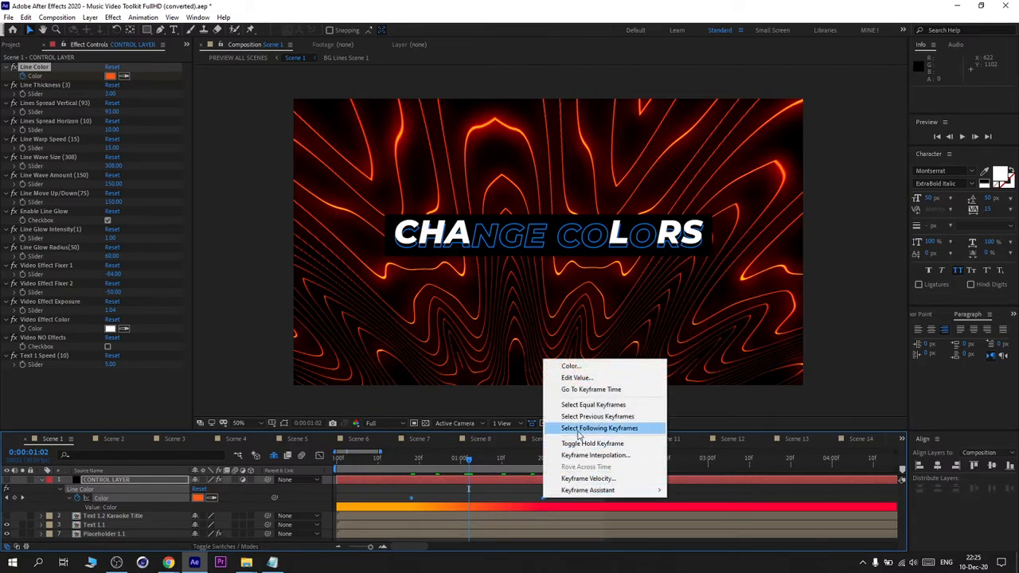
{"action": "left_click", "coordinate": [599, 445]}
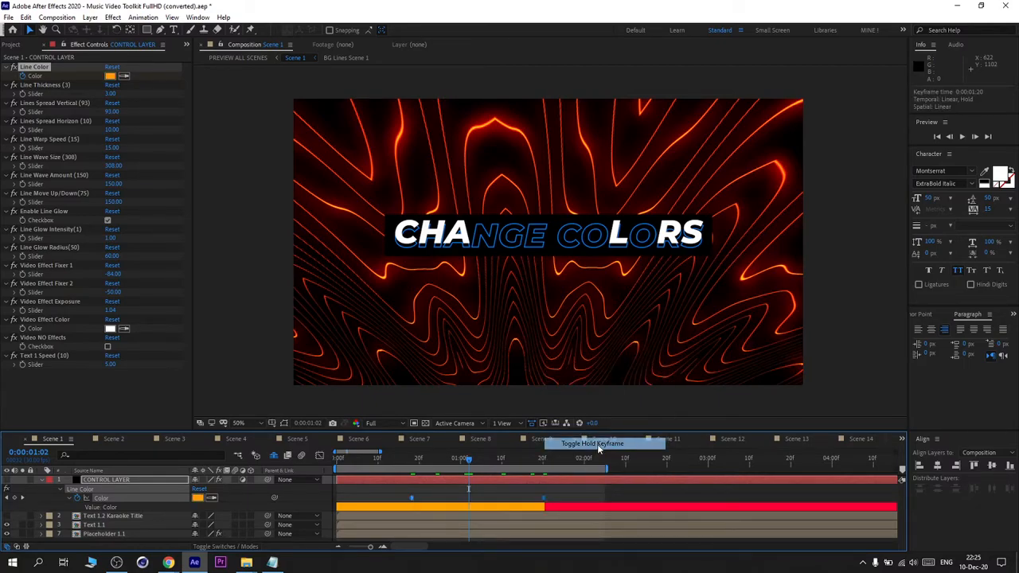
Add a blue (1800FF) Line Color keyframe at 0:00:01:28, and check the abrupt color changes at several times
{"action": "left_click", "coordinate": [579, 461]}
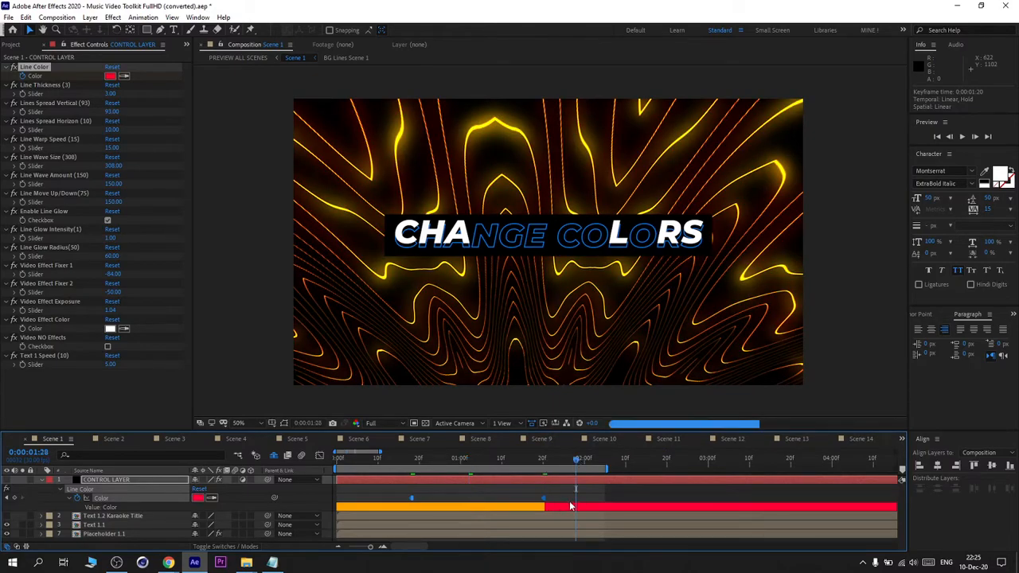
{"action": "left_click", "coordinate": [110, 78]}
{"action": "left_click", "coordinate": [337, 368]}
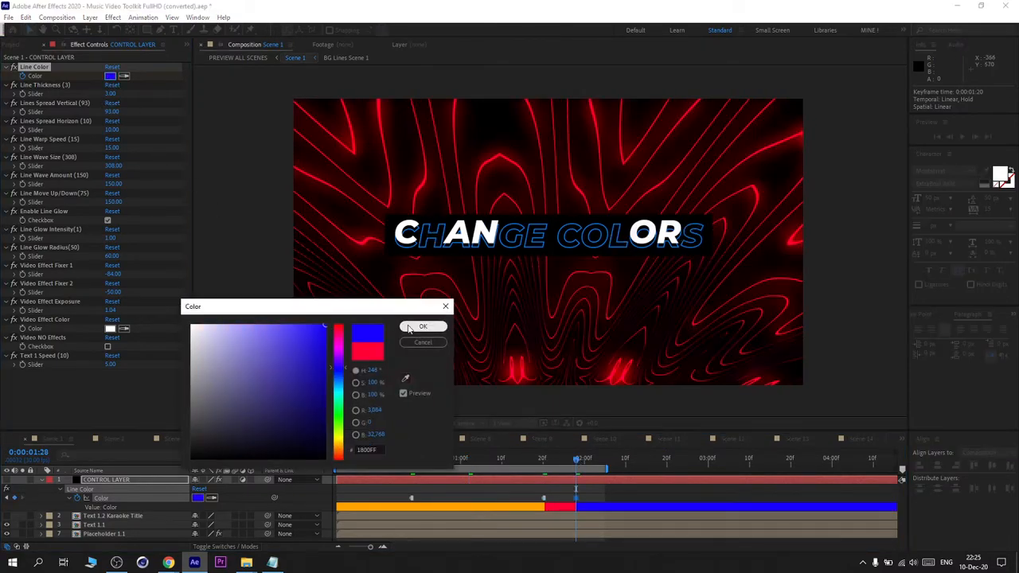
{"action": "left_click", "coordinate": [423, 326]}
{"action": "left_click", "coordinate": [584, 461]}
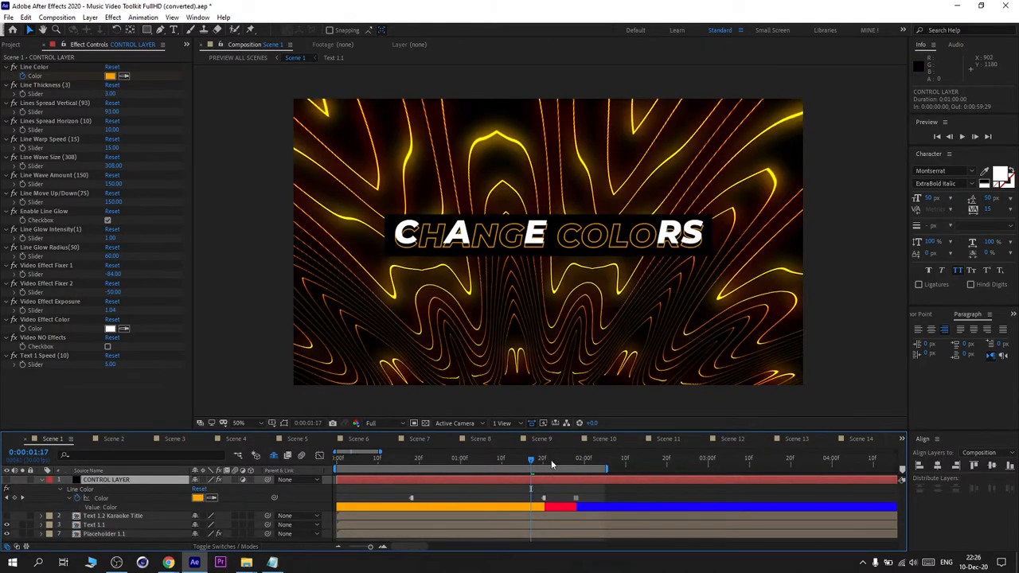
{"action": "left_click", "coordinate": [551, 461]}
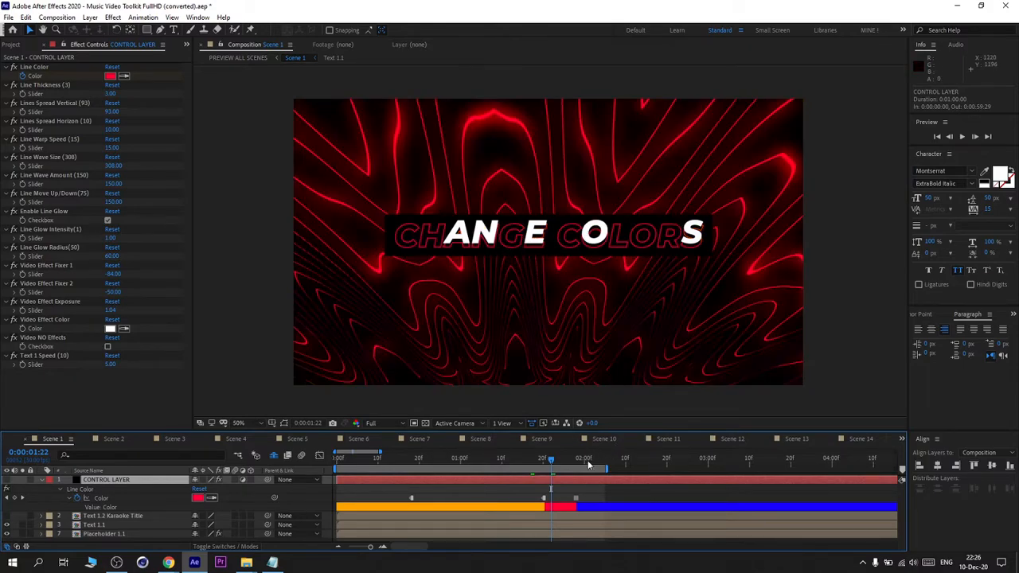
{"action": "left_click", "coordinate": [587, 463]}
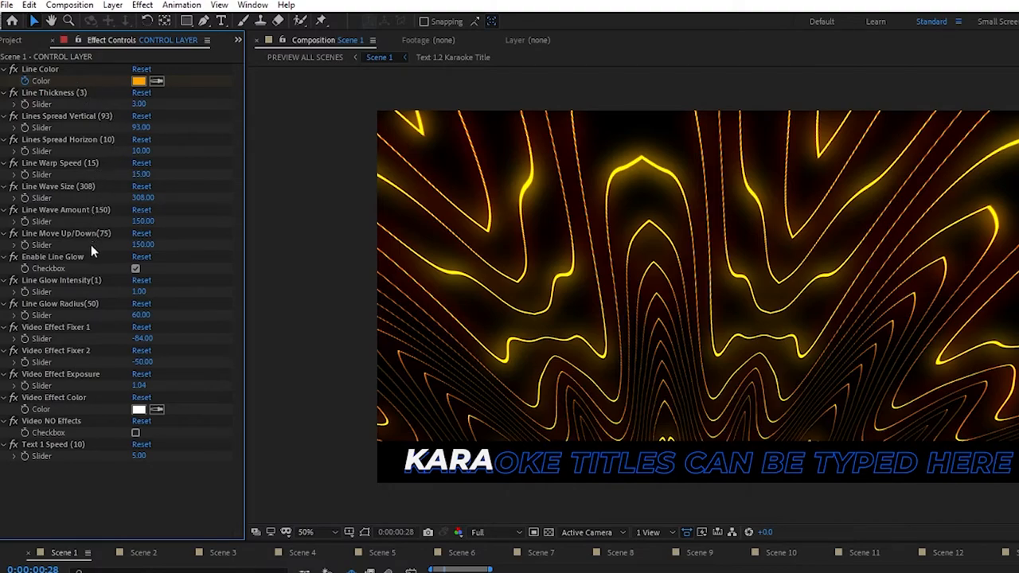
Set the Line Thickness slider to 25
{"action": "left_click", "coordinate": [70, 93]}
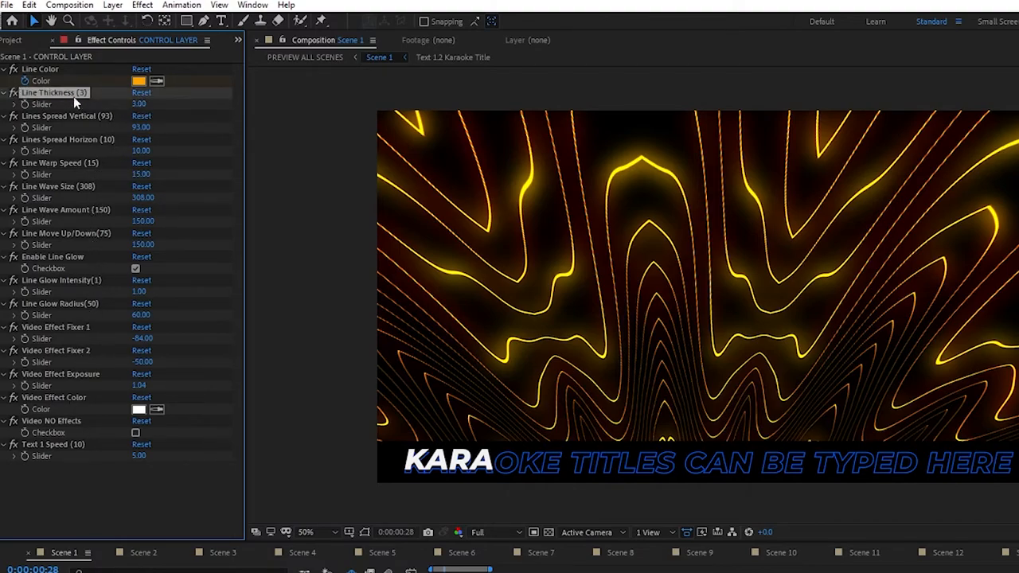
{"action": "left_click", "coordinate": [138, 104]}
{"action": "type", "text": "25"}
{"action": "key", "text": "Return"}
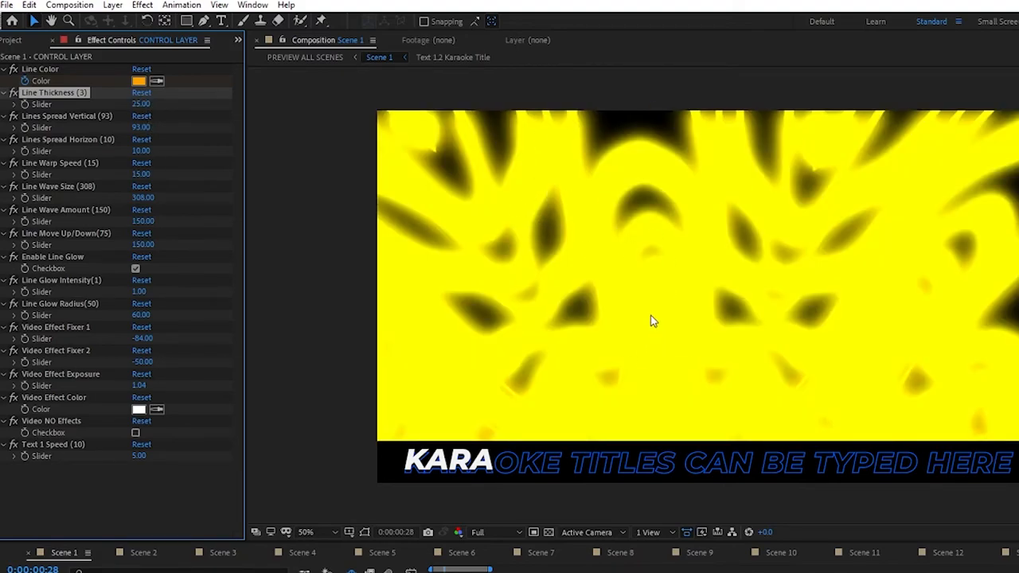
Turn off Enable Line Glow and set Line Thickness to 75
{"action": "left_click", "coordinate": [48, 257]}
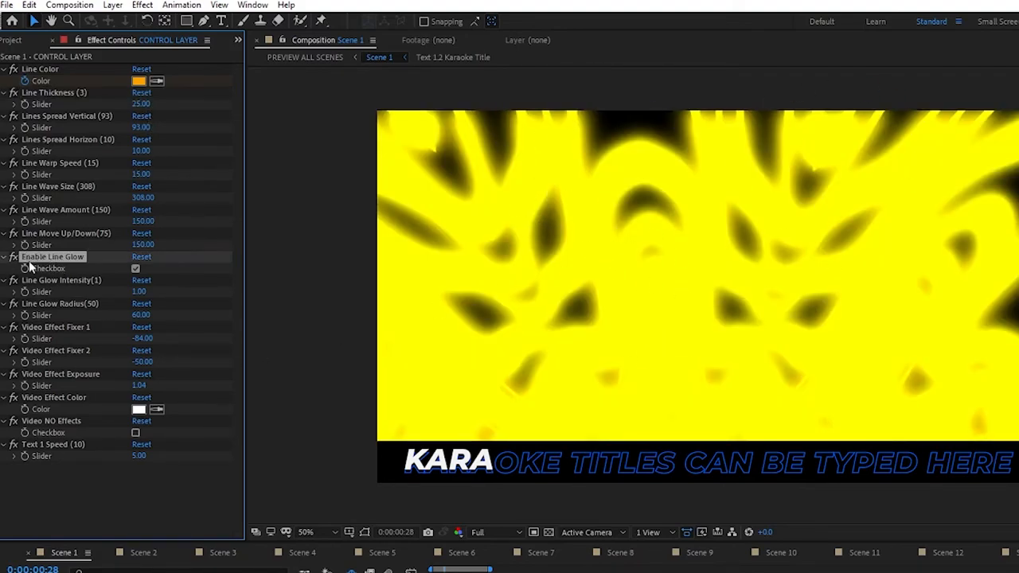
{"action": "left_click", "coordinate": [136, 269]}
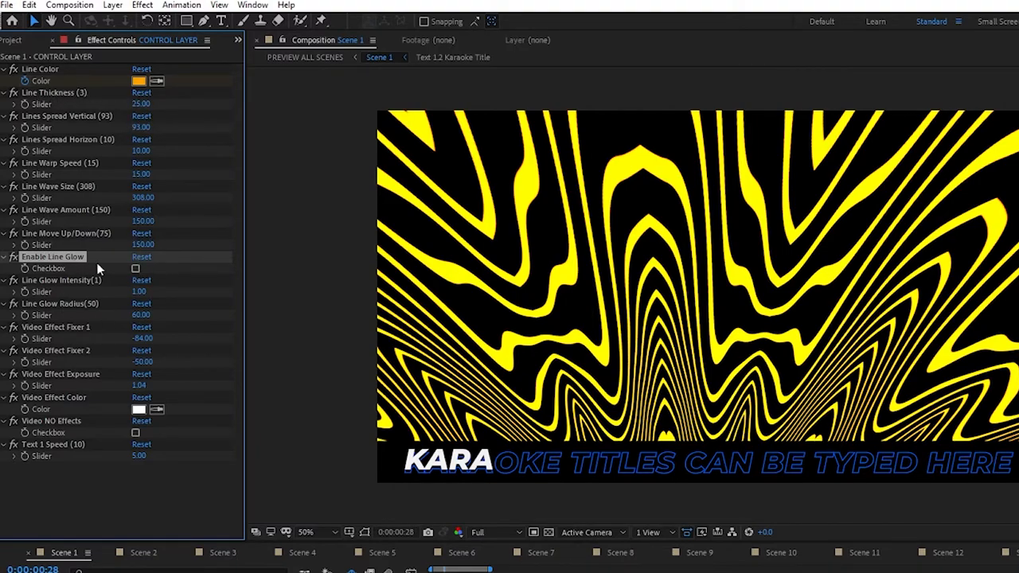
{"action": "left_click", "coordinate": [141, 104]}
{"action": "type", "text": "75"}
{"action": "key", "text": "Return"}
Try Lines Spread Vertical values of 150 and 15, and return the slider to 93
{"action": "left_click", "coordinate": [96, 118]}
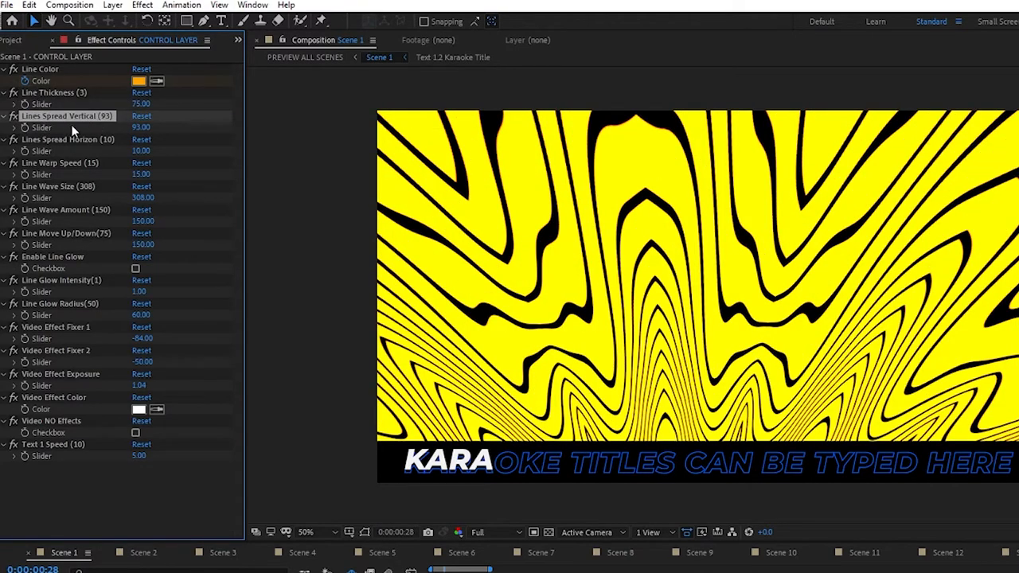
{"action": "left_click", "coordinate": [141, 128]}
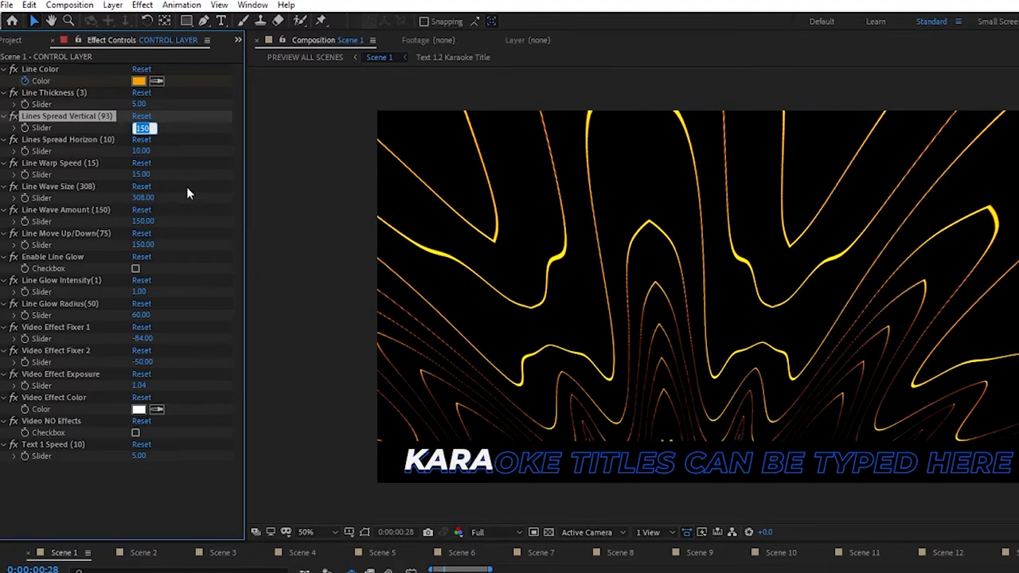
{"action": "type", "text": "15"}
{"action": "key", "text": "Return"}
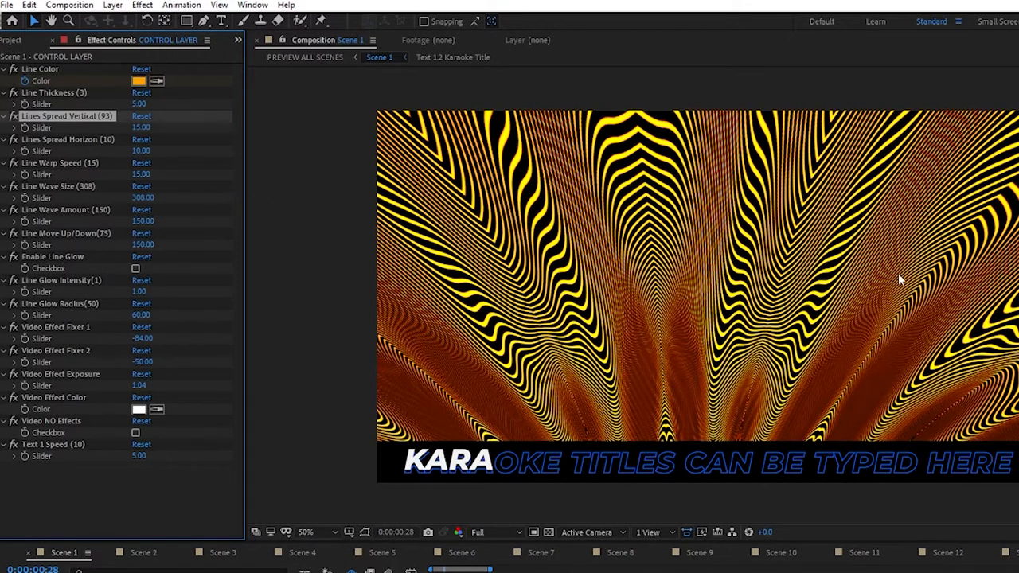
{"action": "left_click", "coordinate": [141, 127]}
{"action": "type", "text": "93"}
{"action": "key", "text": "Return"}
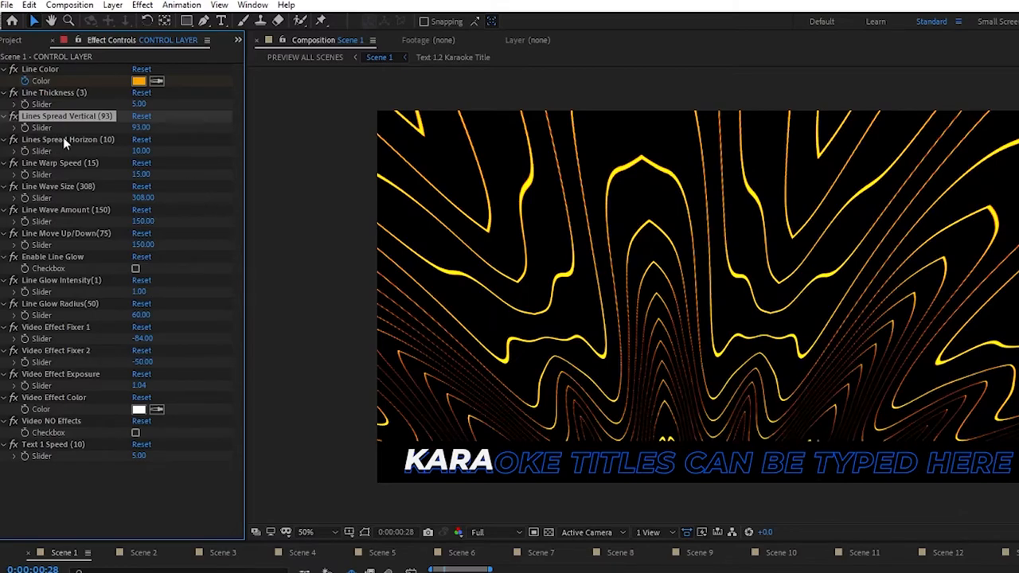
Try Lines Spread Horizon at 55 and then 2, and set Line Thickness to 14
{"action": "left_click", "coordinate": [140, 151]}
{"action": "type", "text": "55"}
{"action": "key", "text": "Return"}
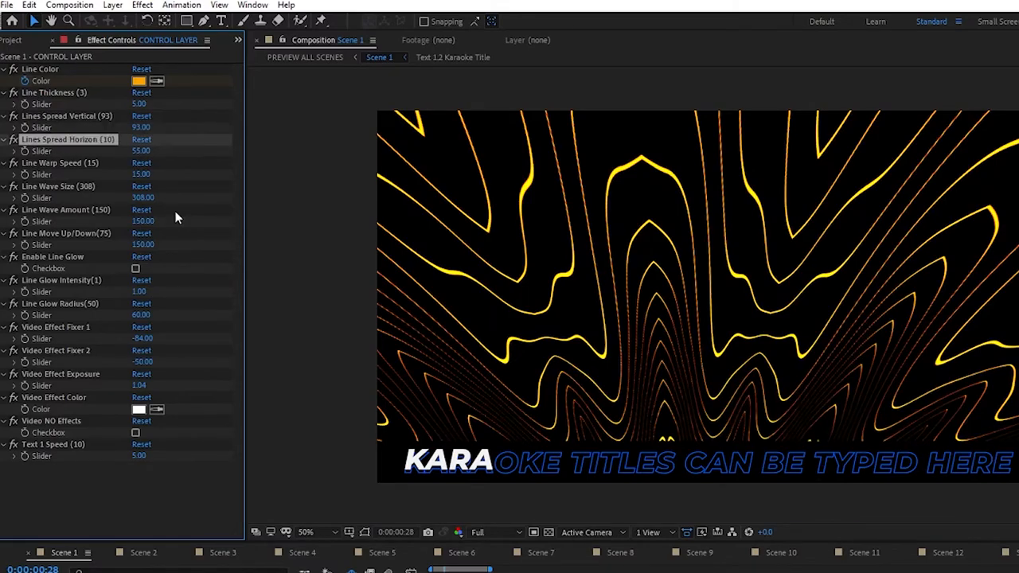
{"action": "left_click", "coordinate": [140, 152]}
{"action": "type", "text": "2"}
{"action": "key", "text": "Return"}
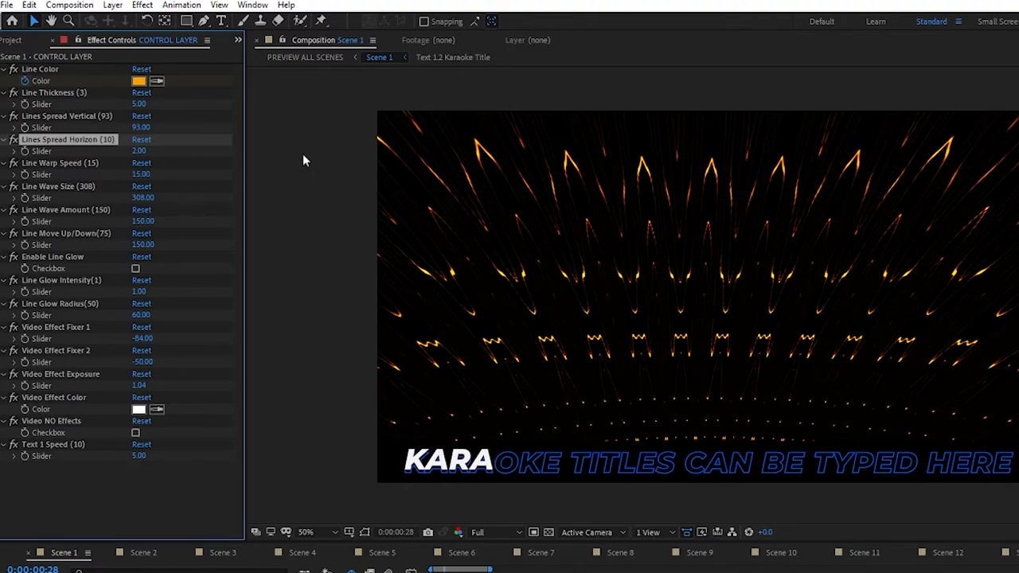
{"action": "left_click_drag", "start_coordinate": [136, 105], "coordinate": [142, 110]}
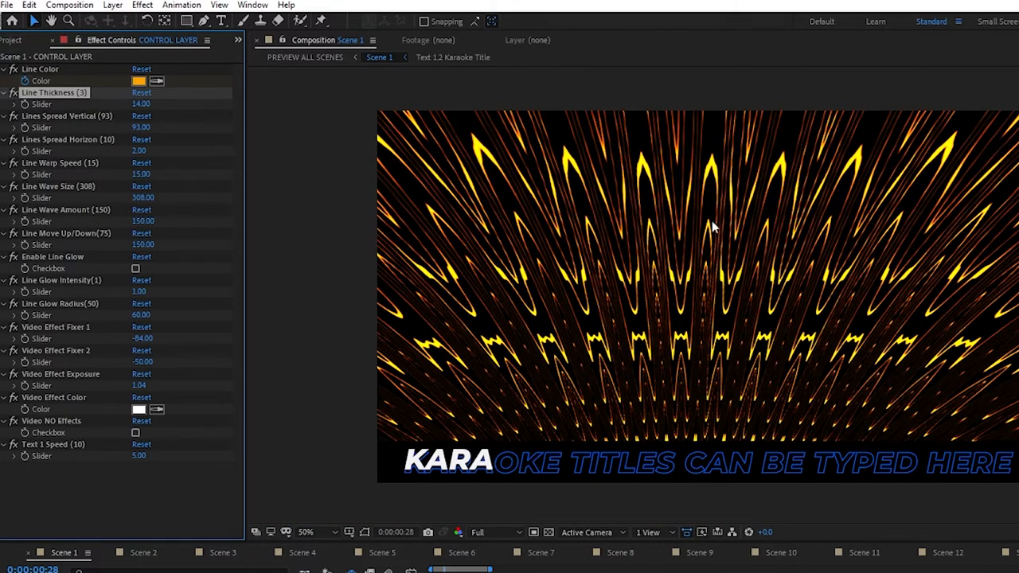
Try Line Wave Size values of 745, 1500 and 150, and settle on 300
{"action": "left_click", "coordinate": [55, 187]}
{"action": "left_click", "coordinate": [142, 197]}
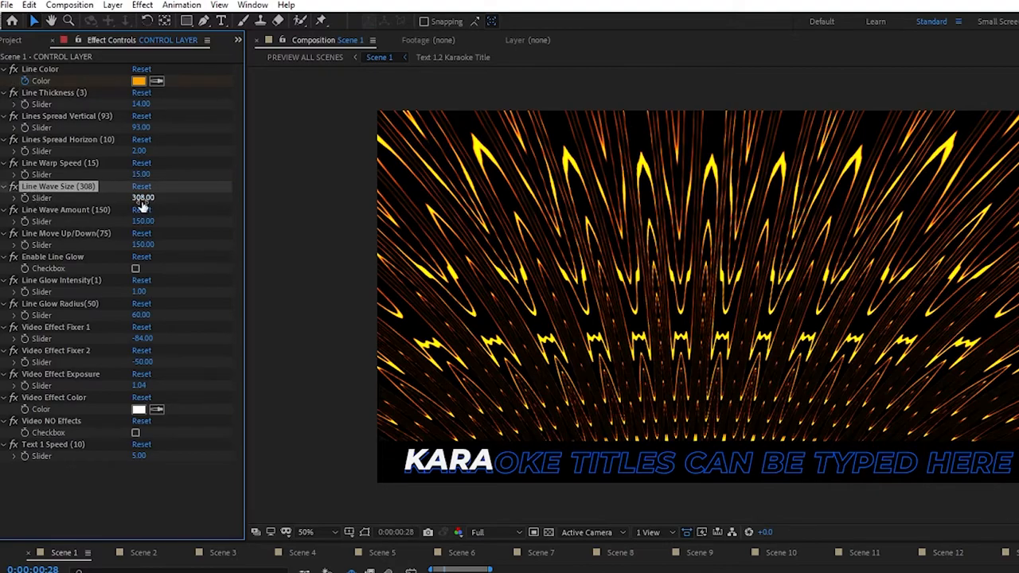
{"action": "type", "text": "745"}
{"action": "key", "text": "Return"}
{"action": "type", "text": "1500"}
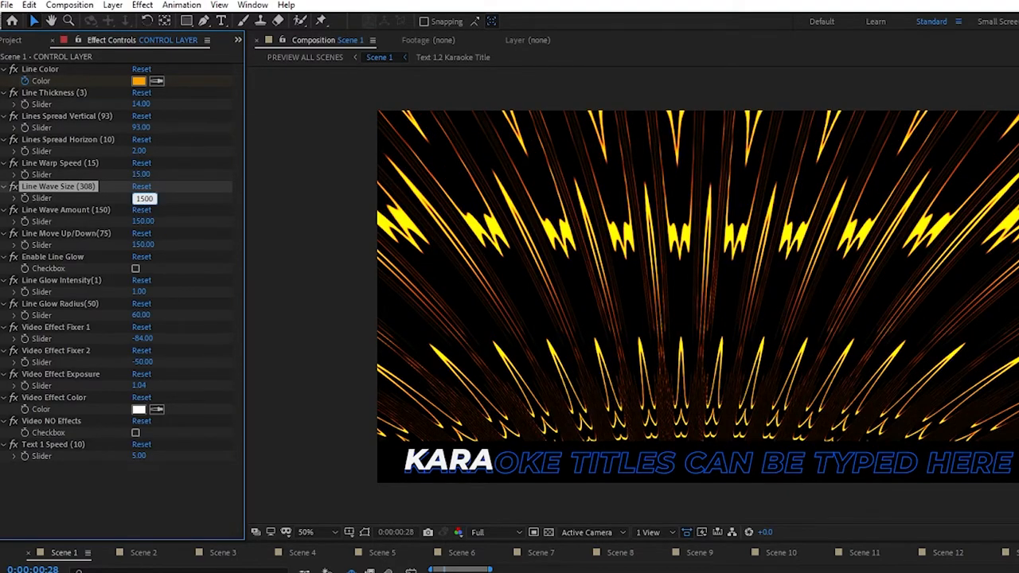
{"action": "key", "text": "Return"}
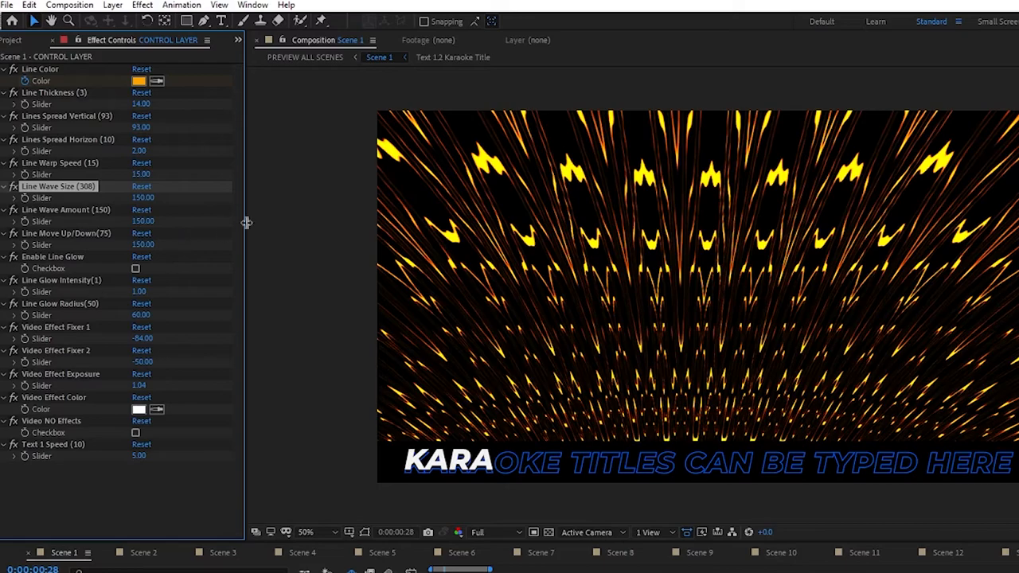
{"action": "left_click", "coordinate": [142, 197]}
{"action": "type", "text": "300"}
{"action": "key", "text": "Return"}
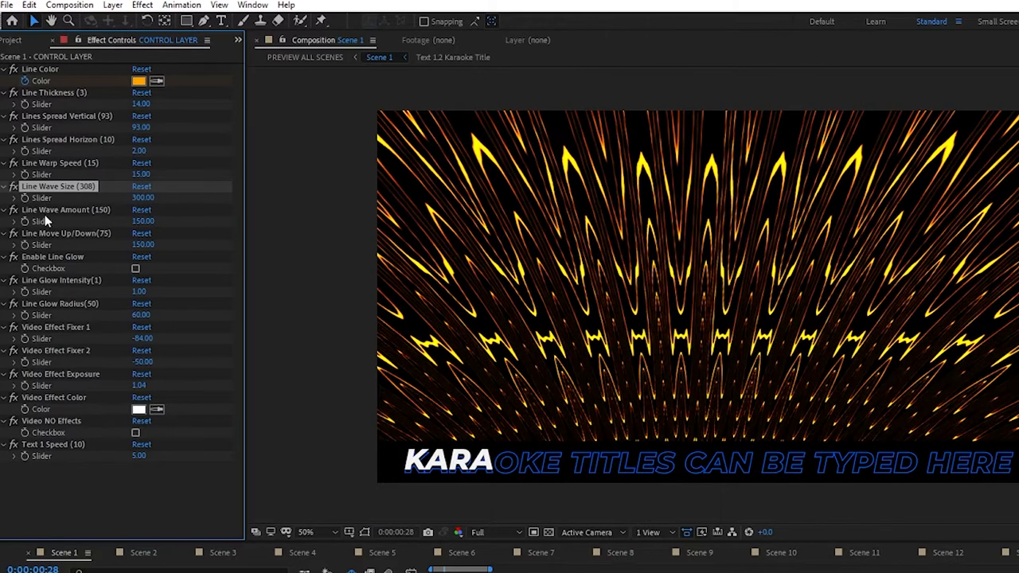
Set the Line Wave Amount slider to 86
{"action": "left_click", "coordinate": [143, 221]}
{"action": "type", "text": "86"}
{"action": "key", "text": "Return"}
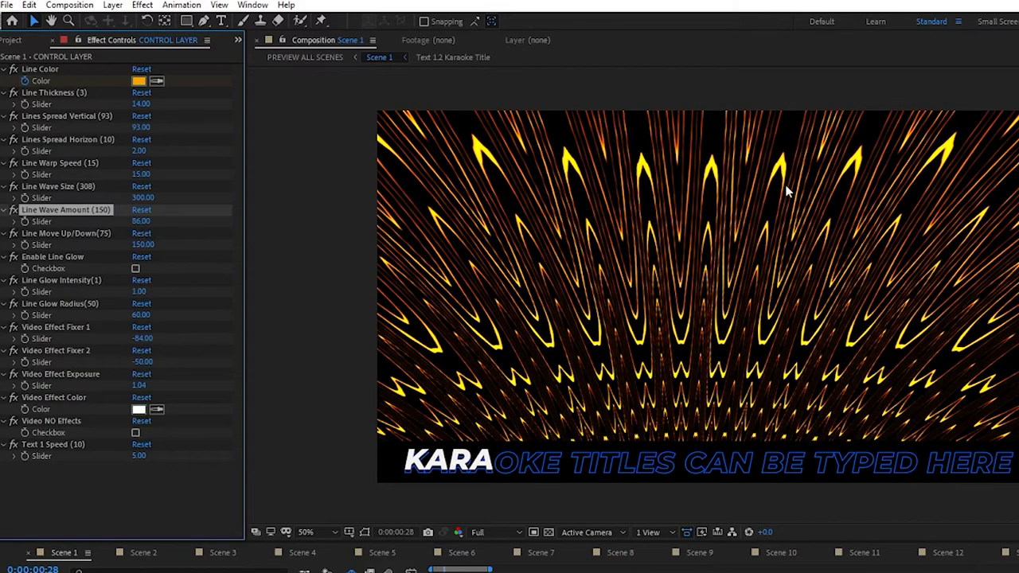
Set Lines Spread Horizon to 10 and then 8, and increase Line Thickness to 60
{"action": "mouse_move", "coordinate": [139, 152]}
{"action": "left_mouse_down"}
{"action": "mouse_move", "coordinate": [155, 151]}
{"action": "mouse_move", "coordinate": [142, 151]}
{"action": "left_mouse_up"}
{"action": "left_click", "coordinate": [142, 151]}
{"action": "type", "text": "10"}
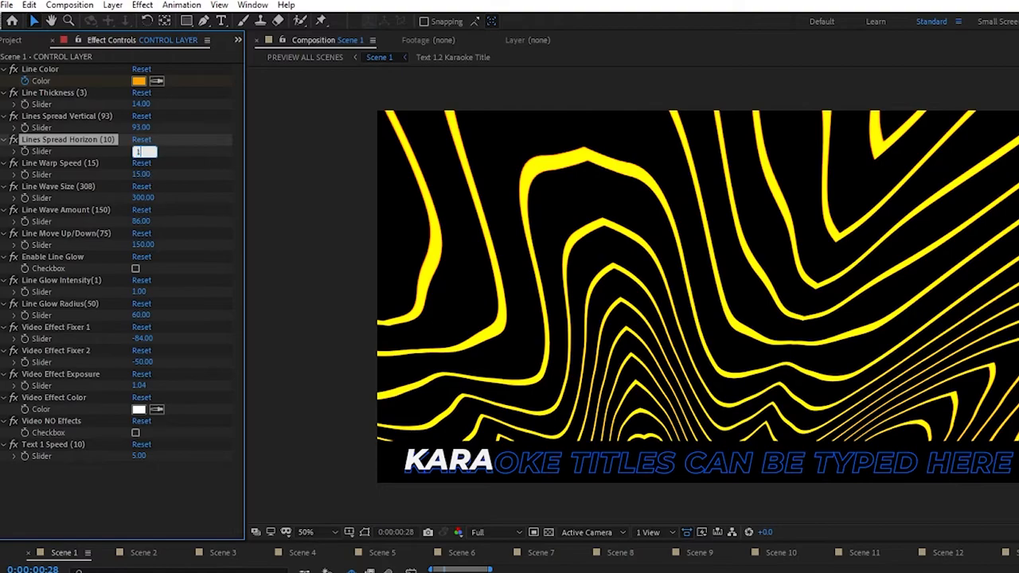
{"action": "key", "text": "Return"}
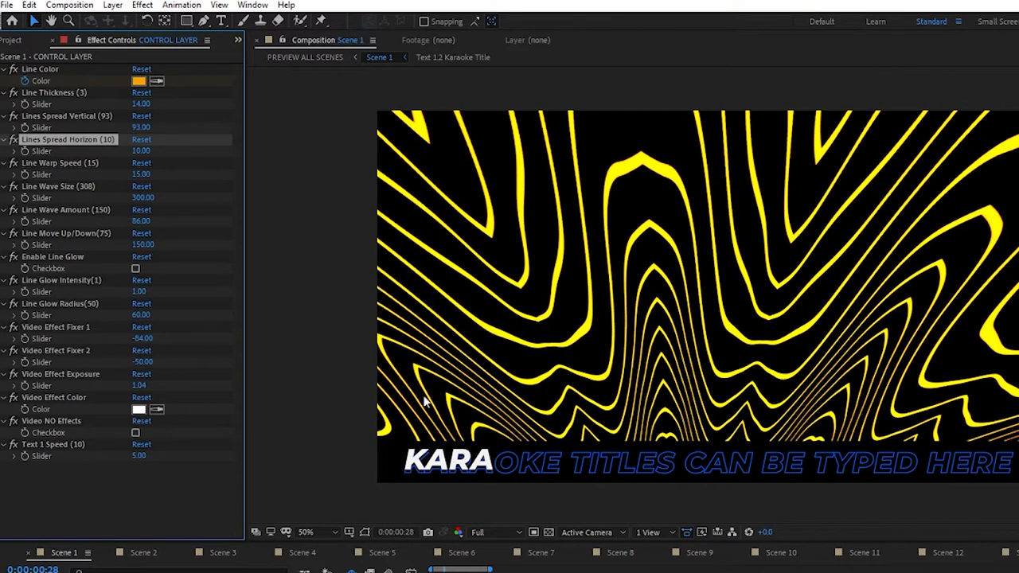
{"action": "left_click_drag", "start_coordinate": [142, 105], "coordinate": [175, 105]}
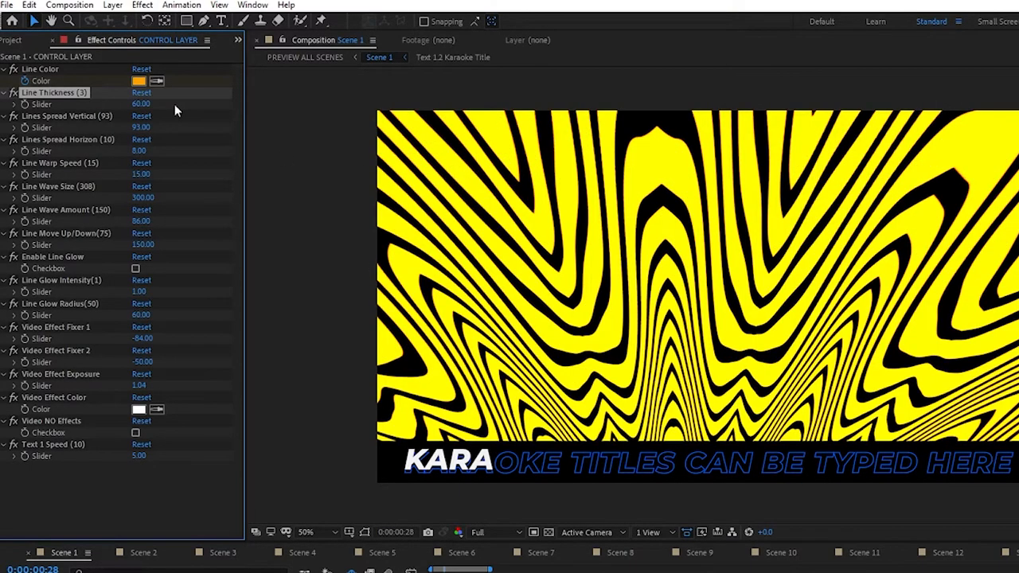
Try Line Move Up/Down at -100 and then set it to 0
{"action": "left_click", "coordinate": [132, 251]}
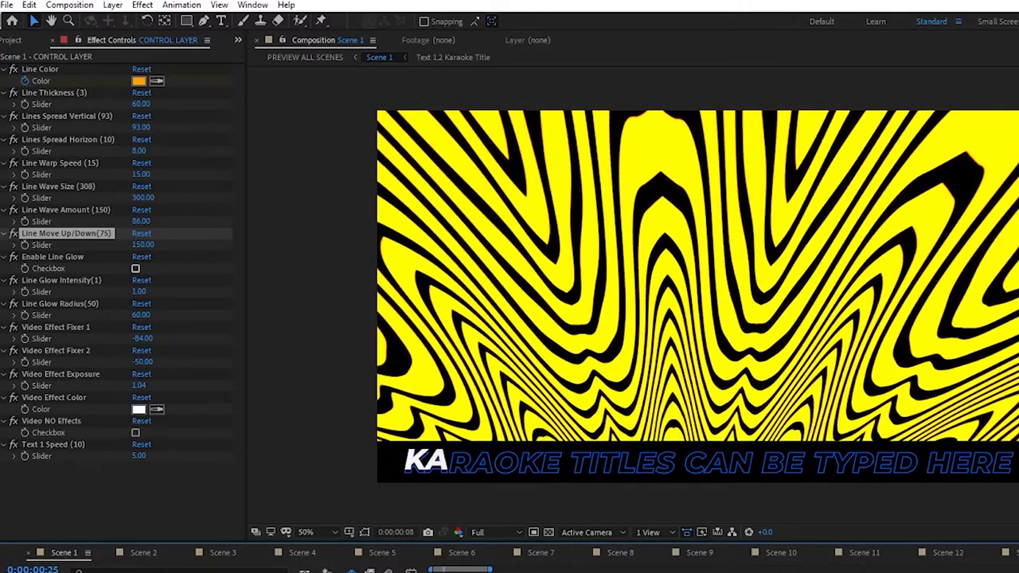
{"action": "left_click", "coordinate": [143, 245]}
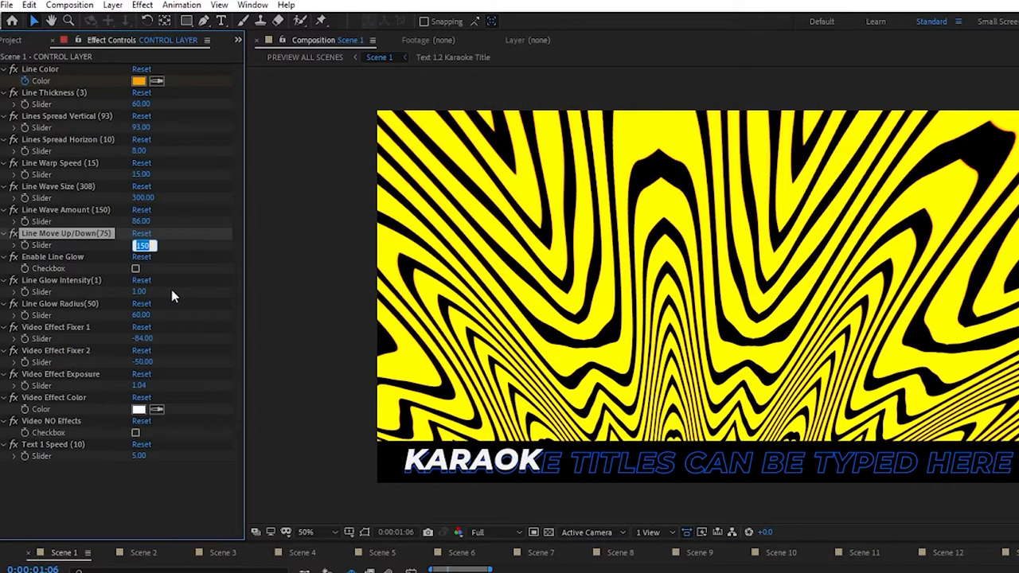
{"action": "type", "text": "-100"}
{"action": "key", "text": "Return"}
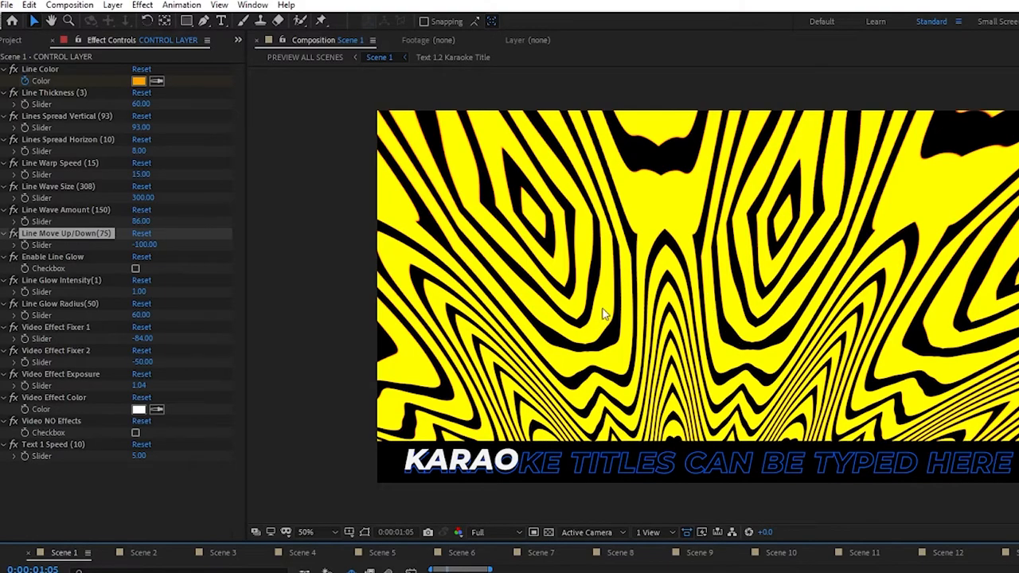
{"action": "left_click", "coordinate": [145, 245]}
{"action": "type", "text": "0"}
{"action": "key", "text": "Return"}
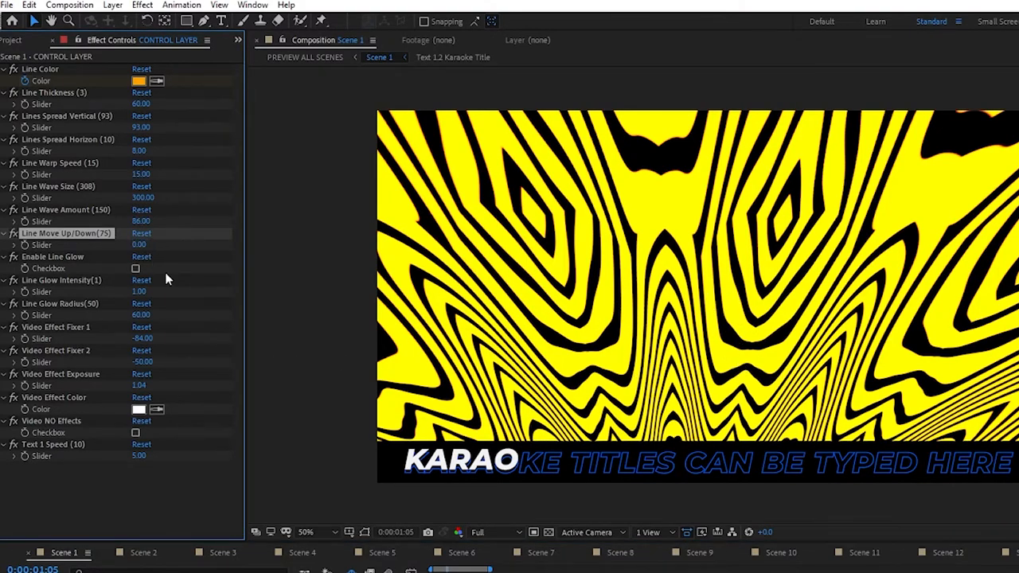
Preview the line animation, set Line Warp Speed to 35, and play the preview again
{"action": "left_click", "coordinate": [82, 165]}
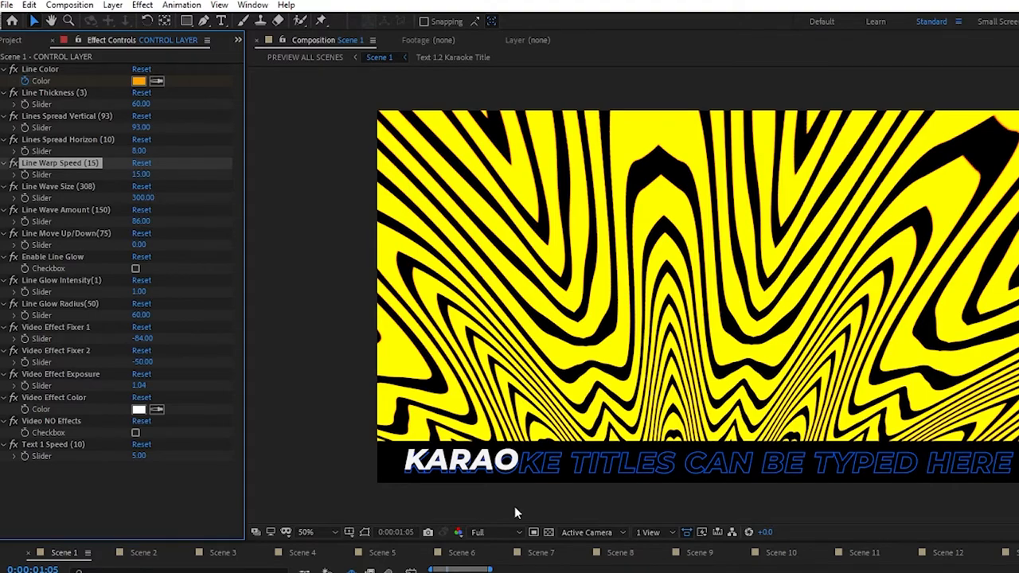
{"action": "key", "text": "space"}
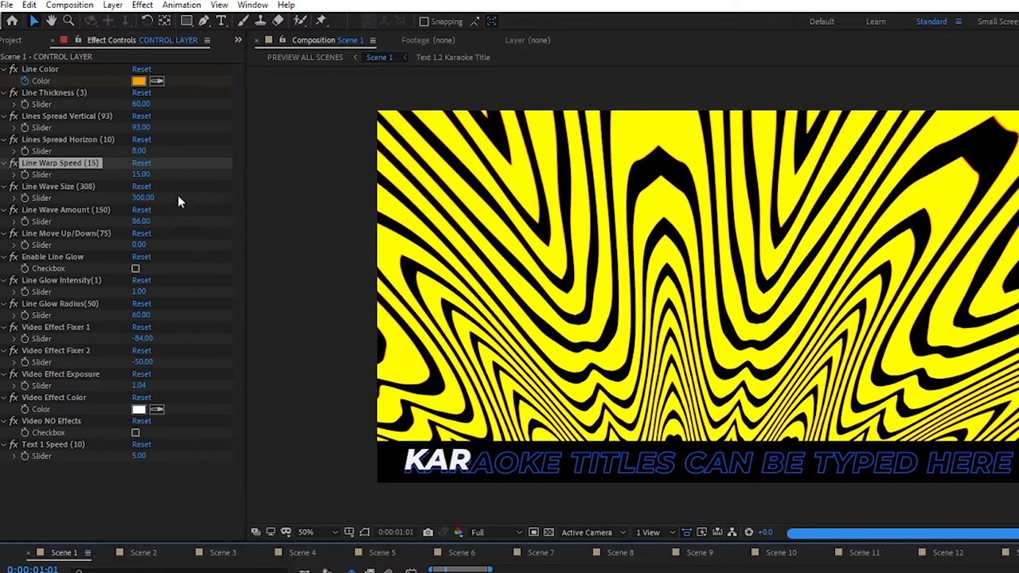
{"action": "left_click", "coordinate": [141, 175]}
{"action": "type", "text": "35"}
{"action": "key", "text": "Return"}
{"action": "key", "text": "space"}
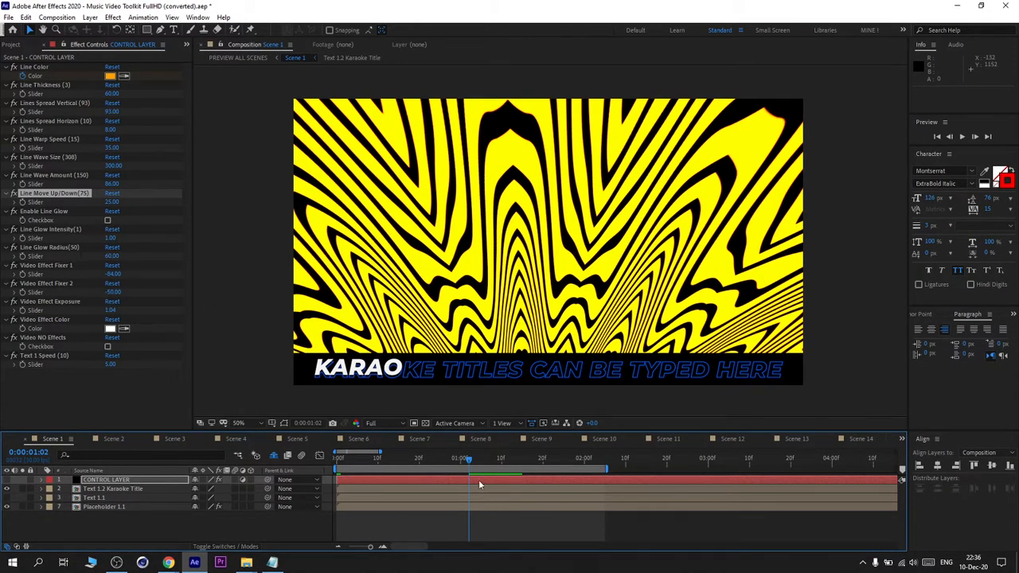
Open the Placeholder 1.1 composition from Scene 1 and import the 3.mp4 video file for it
{"action": "left_click", "coordinate": [117, 508]}
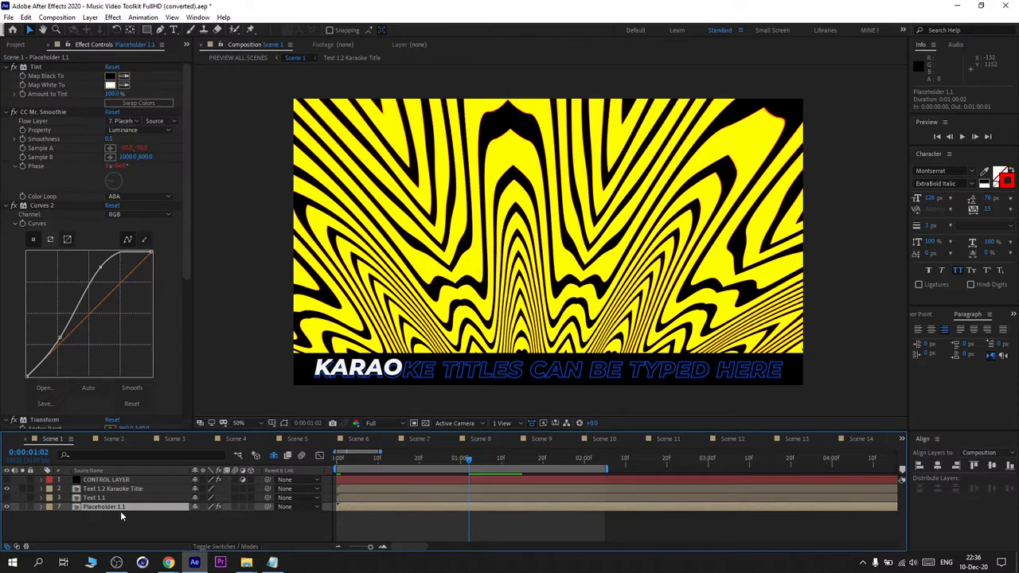
{"action": "double_click", "coordinate": [123, 510]}
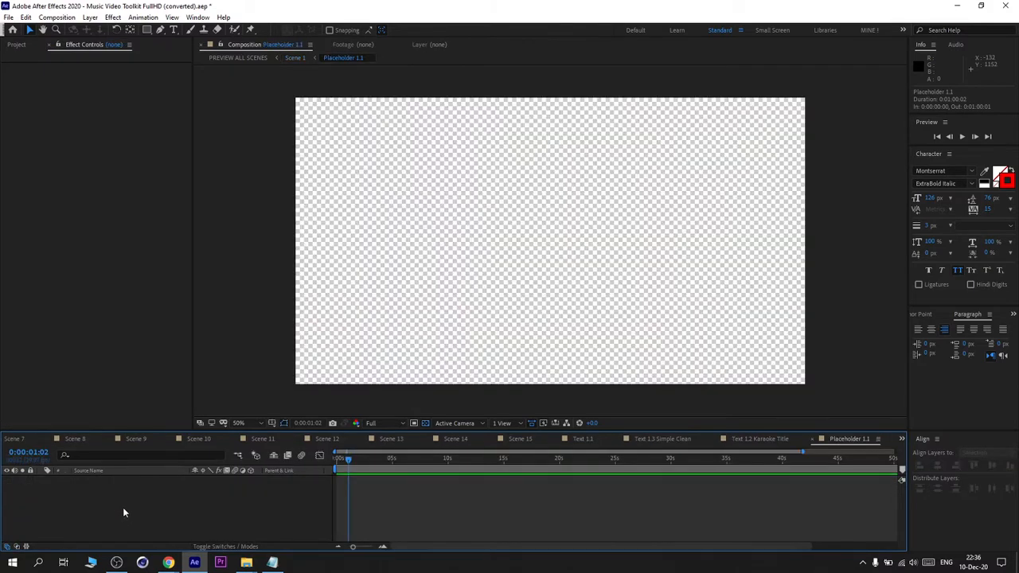
{"action": "left_click", "coordinate": [16, 44]}
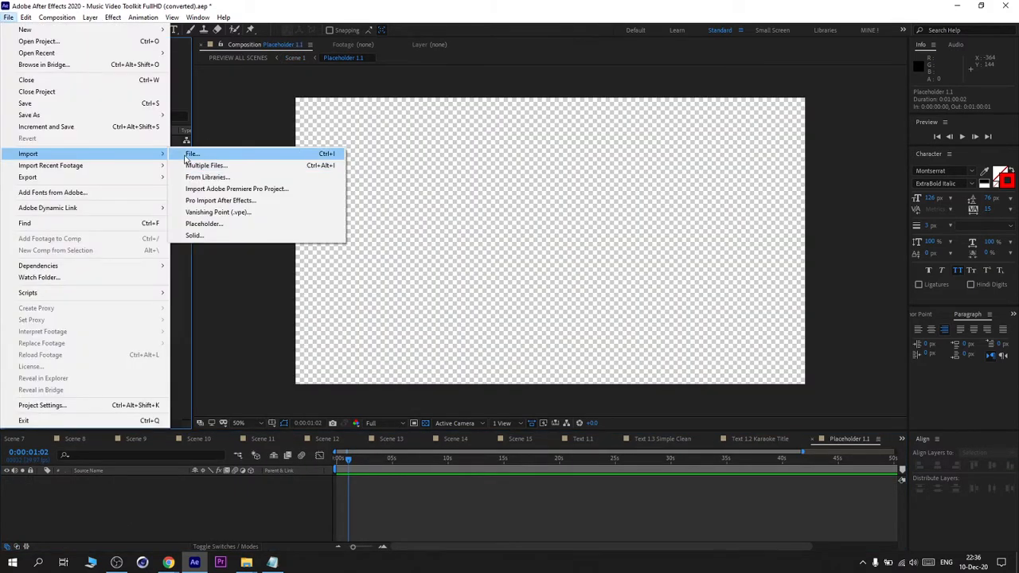
{"action": "left_click", "coordinate": [191, 153]}
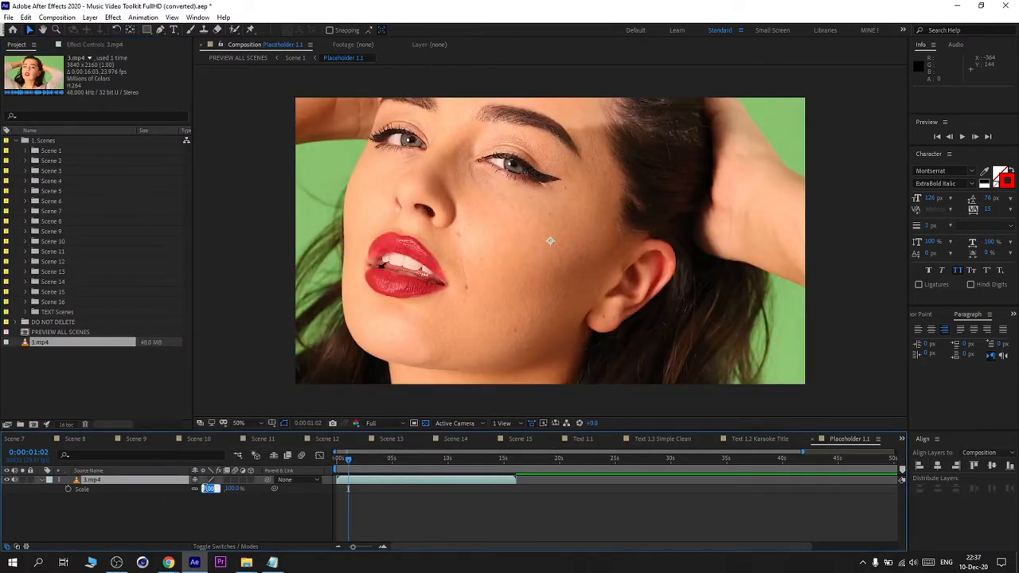
Set the scale of the 3.mp4 layer to 50% and collapse its properties
{"action": "type", "text": "50"}
{"action": "key", "text": "Return"}
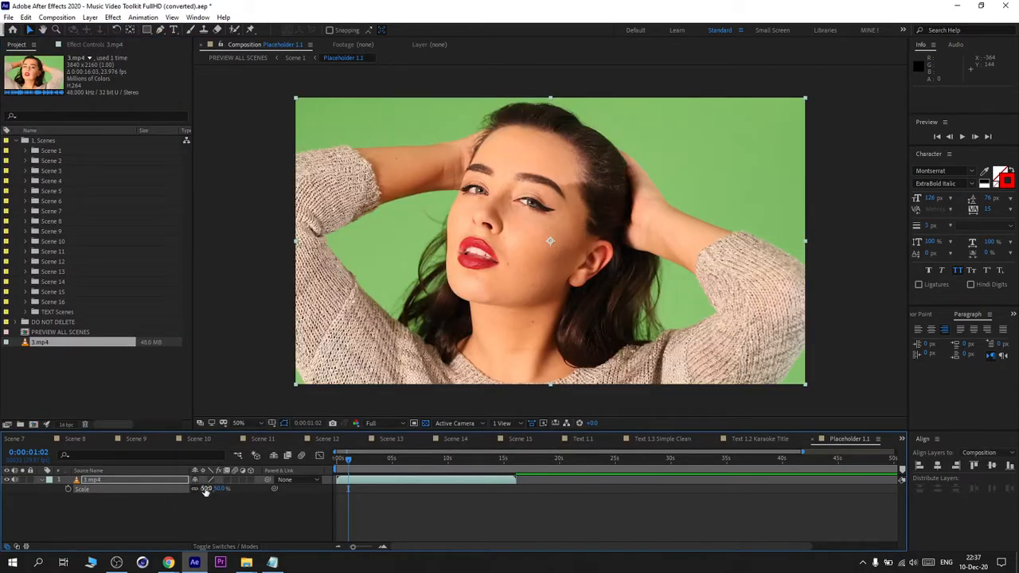
{"action": "left_click", "coordinate": [98, 513]}
{"action": "left_click", "coordinate": [41, 480]}
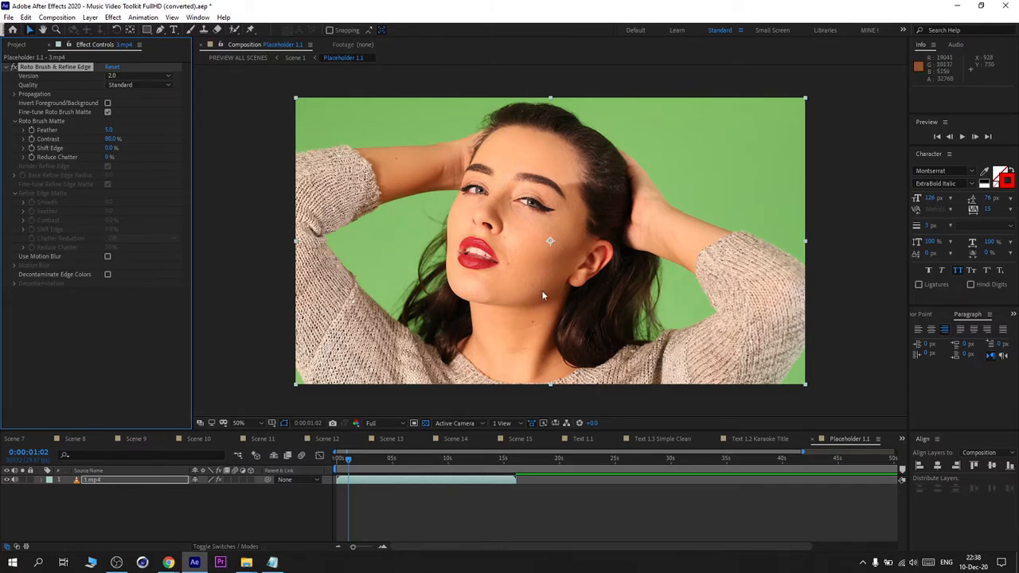
Replace the Roto Brush & Refine Edge effect on 3.mp4 with Keylight (1.2), sampling the green background as Screen Colour
{"action": "key", "text": "Delete"}
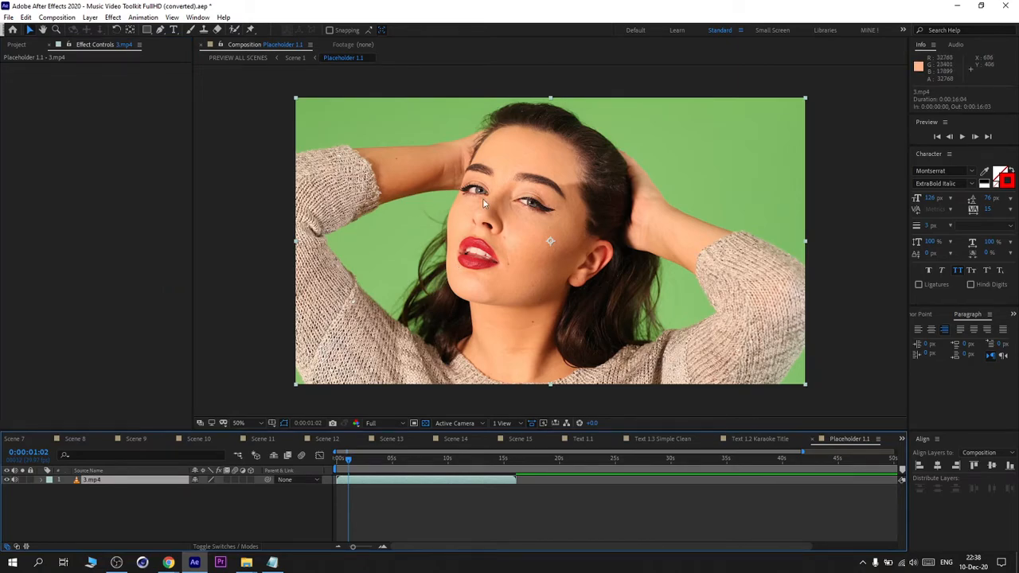
{"action": "key", "text": "ctrl+space"}
{"action": "type", "text": "k"}
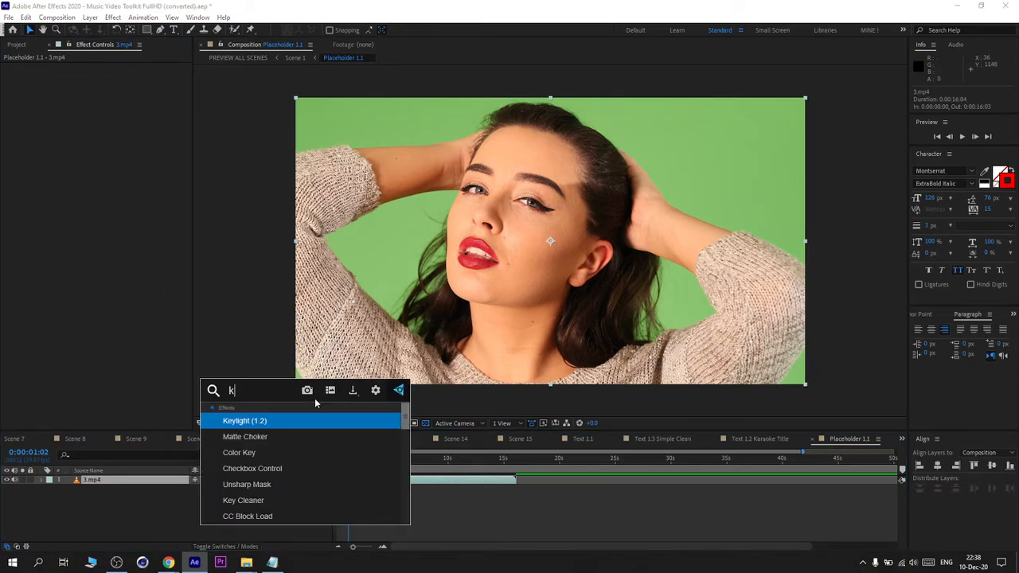
{"action": "key", "text": "Return"}
{"action": "left_click", "coordinate": [123, 134]}
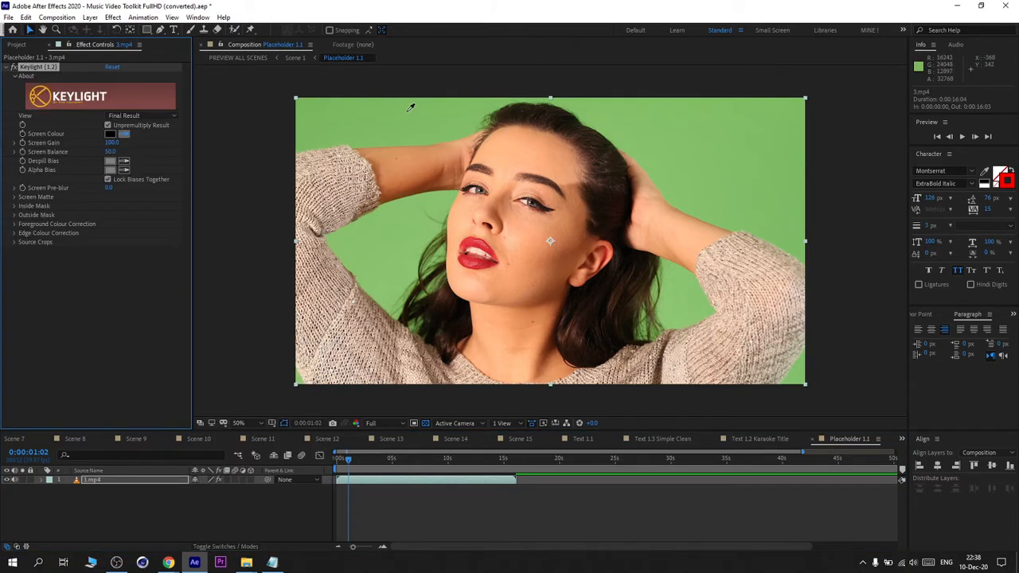
{"action": "left_click", "coordinate": [410, 109]}
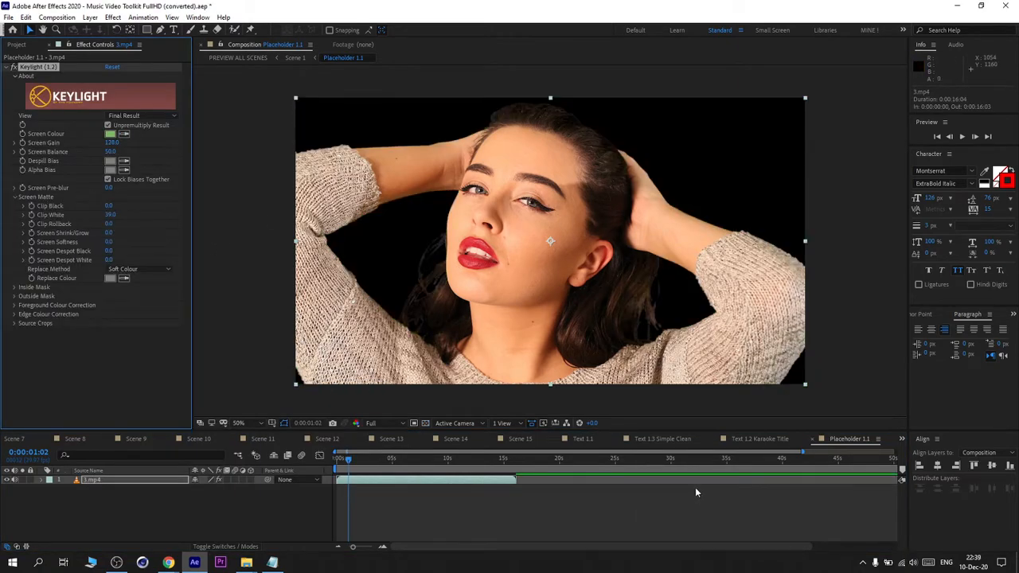
Return to the Scene 1 composition and enable Video NO Effects on the CONTROL LAYER
{"action": "left_click", "coordinate": [902, 439]}
{"action": "left_click", "coordinate": [939, 215]}
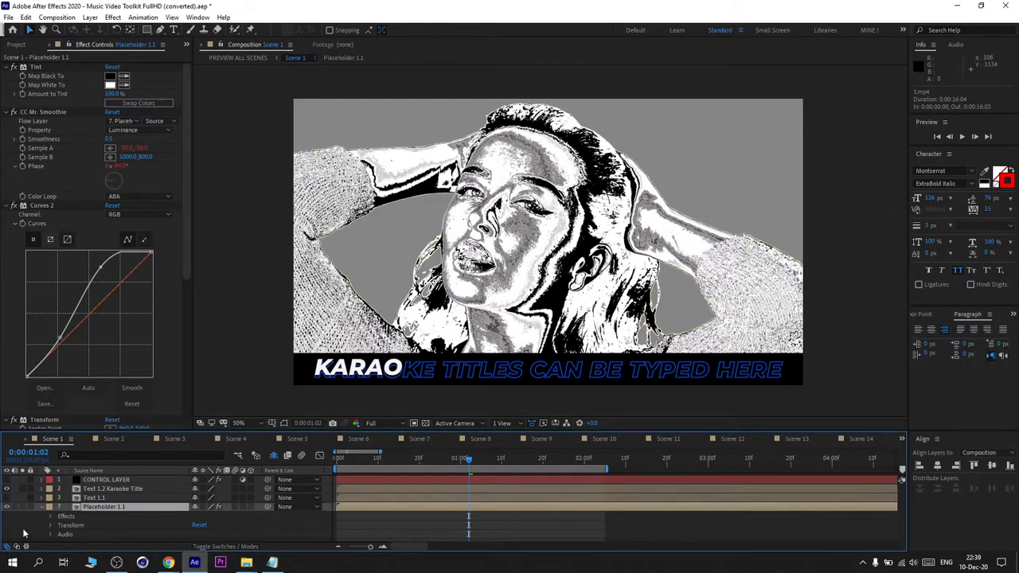
{"action": "left_click", "coordinate": [42, 508]}
{"action": "left_click", "coordinate": [99, 481]}
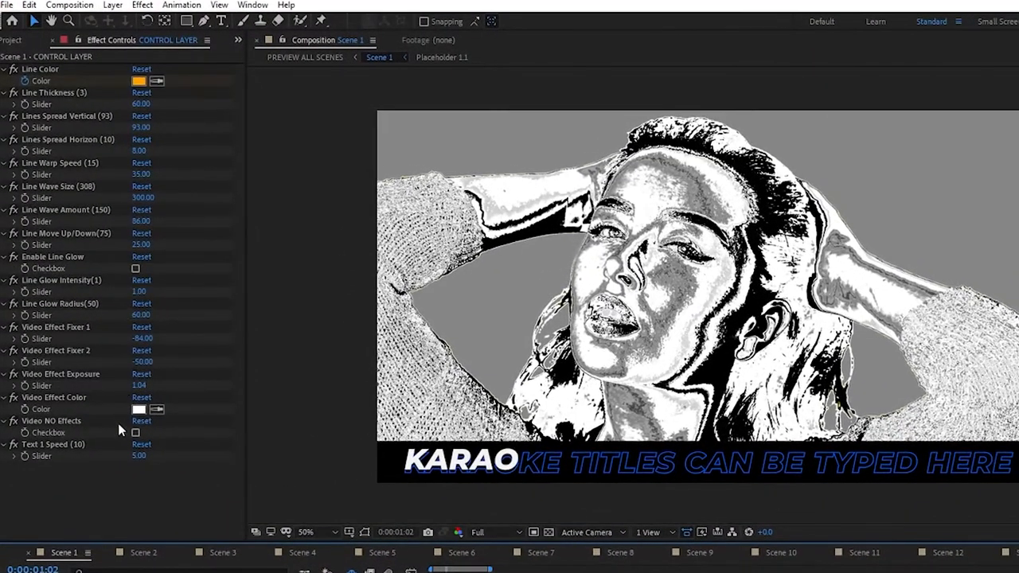
{"action": "left_click", "coordinate": [135, 433]}
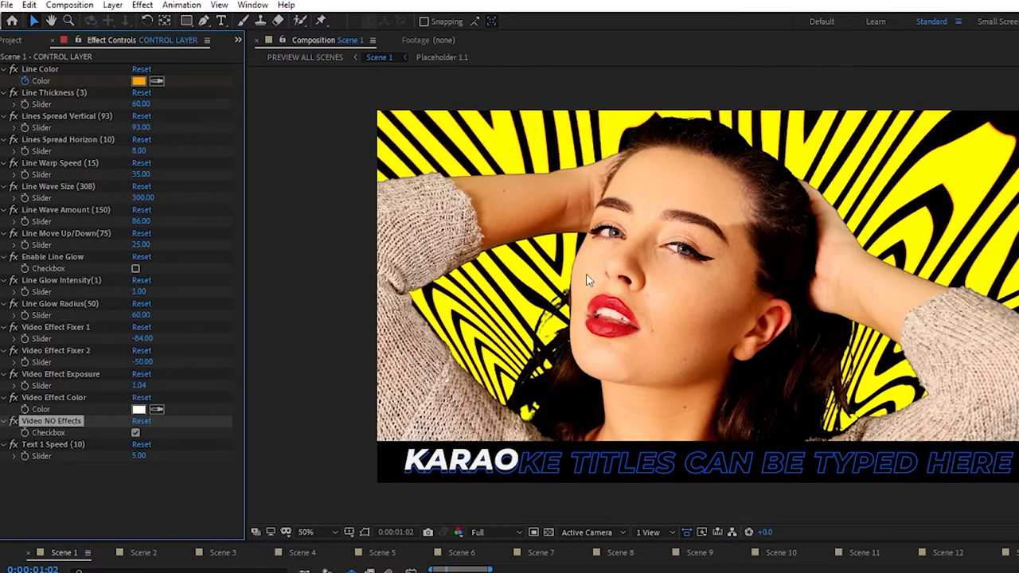
Enable Line Glow in Scene 1 and set Line Thickness to 3 and then 5
{"action": "left_click", "coordinate": [140, 105]}
{"action": "key", "text": "Return"}
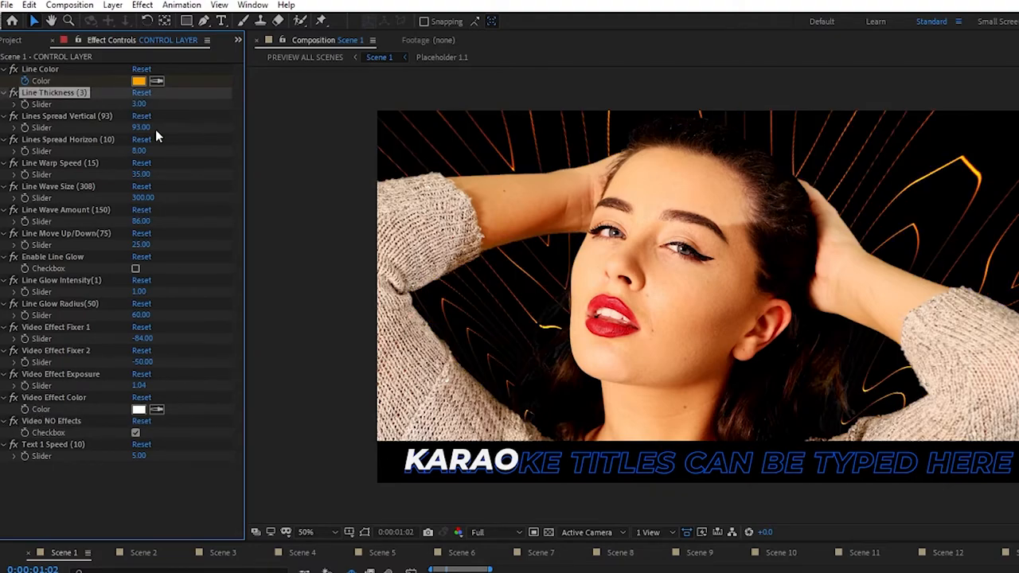
{"action": "left_click", "coordinate": [135, 268]}
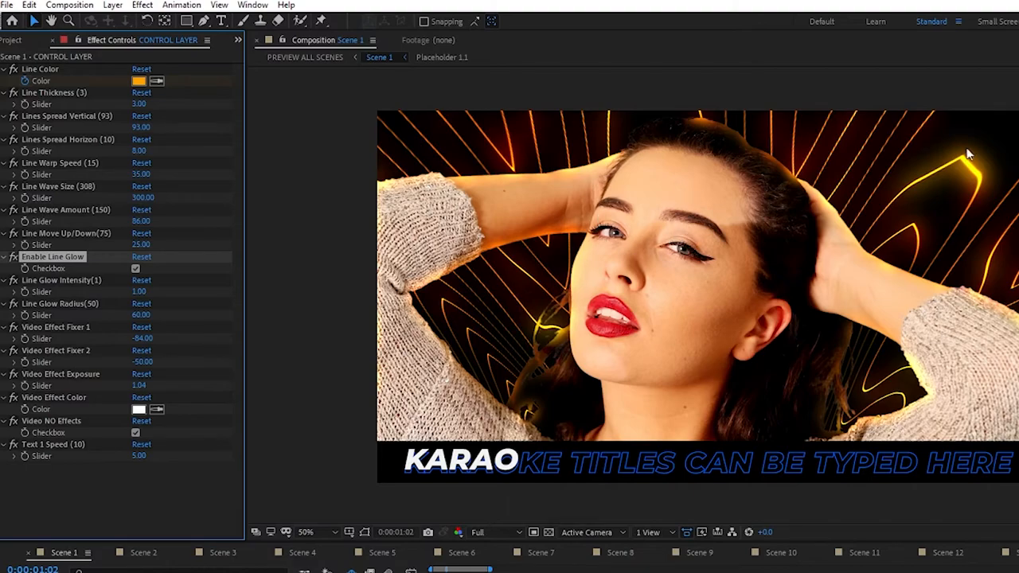
{"action": "left_click_drag", "start_coordinate": [139, 104], "coordinate": [142, 105]}
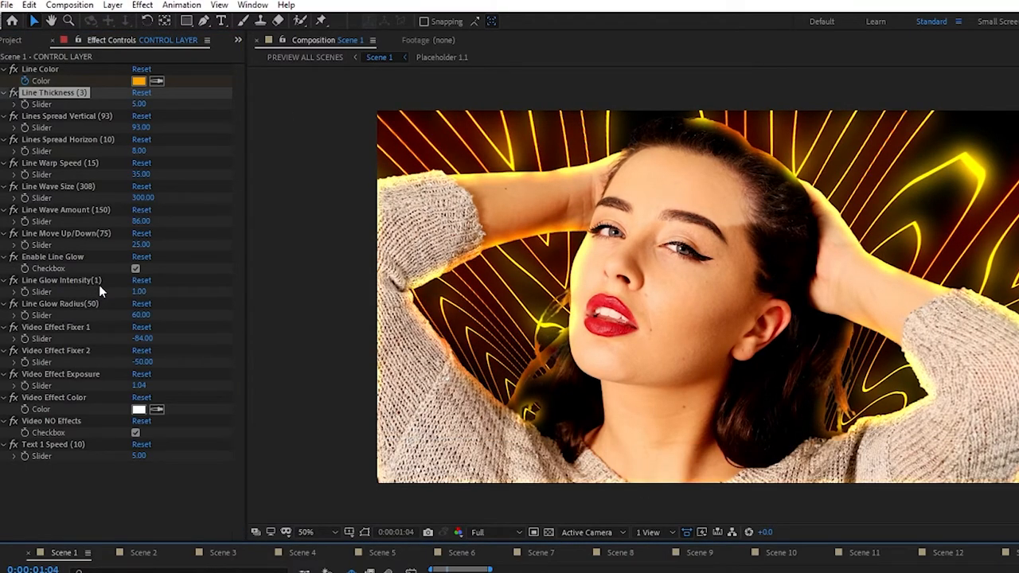
Set Line Glow Intensity to 2 and Line Glow Radius to 100
{"action": "left_click", "coordinate": [138, 292]}
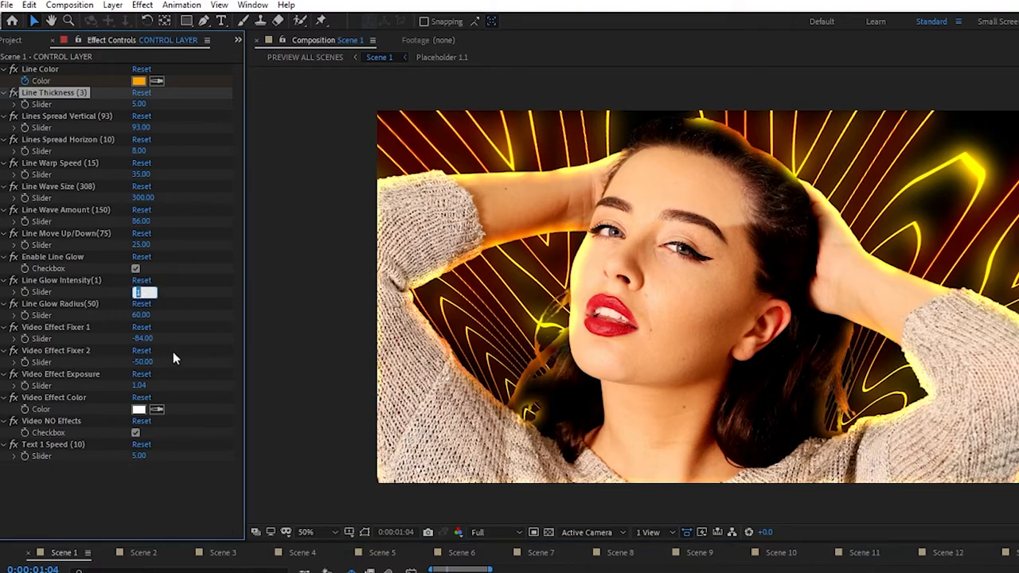
{"action": "type", "text": "2"}
{"action": "key", "text": "Return"}
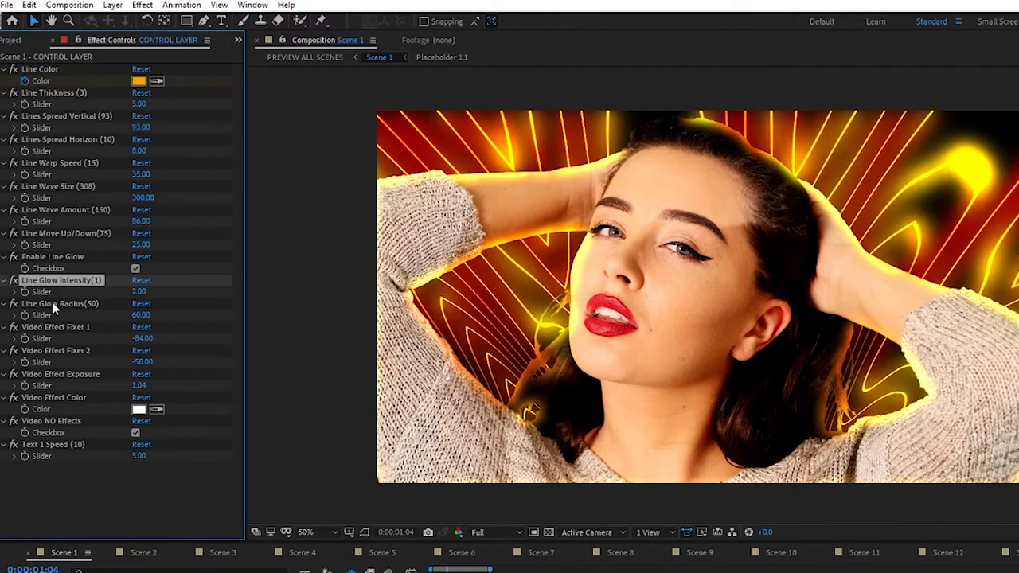
{"action": "left_click", "coordinate": [139, 316]}
{"action": "type", "text": "100"}
{"action": "key", "text": "Return"}
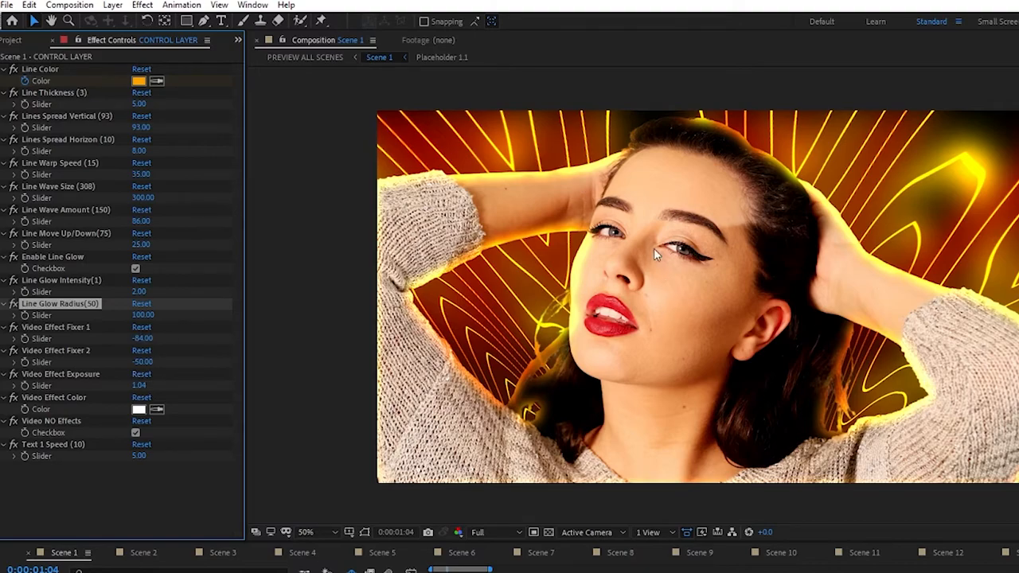
Turn off Video NO Effects and adjust the Video Effect Fixer 1 and Video Effect Fixer 2 sliders
{"action": "left_click", "coordinate": [136, 434]}
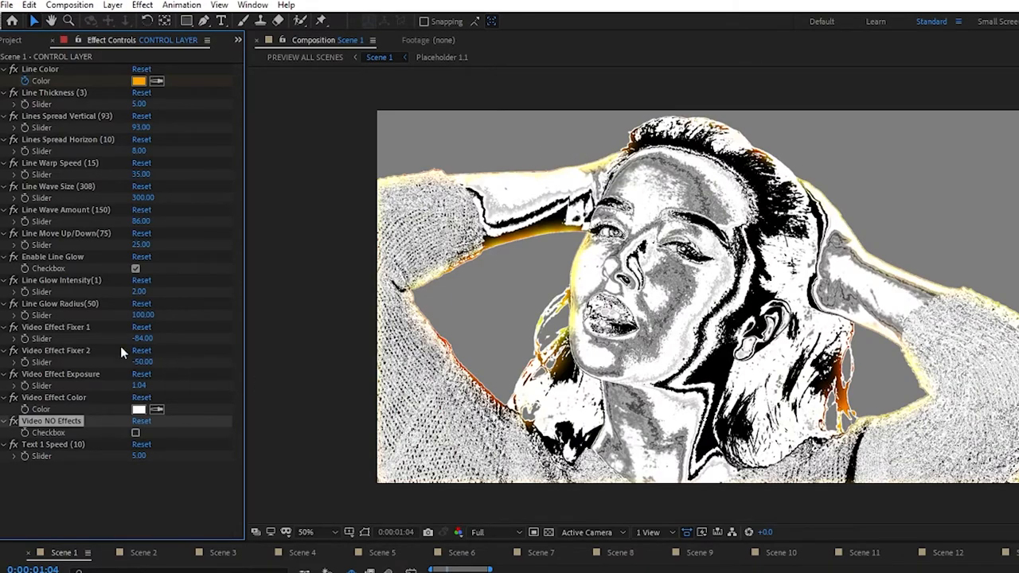
{"action": "left_click", "coordinate": [56, 328]}
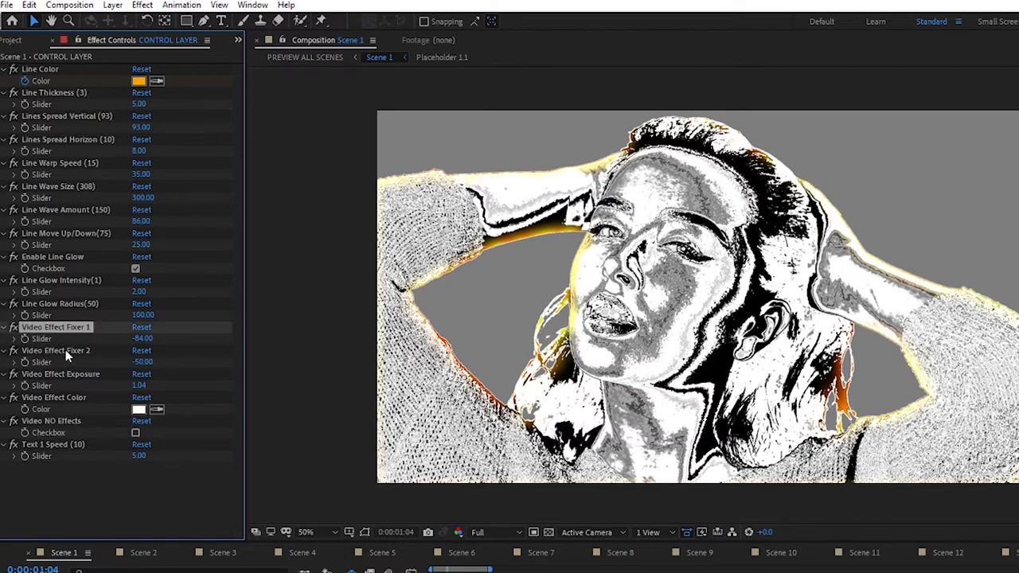
{"action": "left_click", "coordinate": [65, 350]}
{"action": "left_click", "coordinate": [77, 323]}
{"action": "left_click", "coordinate": [84, 327]}
{"action": "left_click_drag", "start_coordinate": [141, 339], "coordinate": [1018, 448]}
{"action": "left_click_drag", "start_coordinate": [151, 362], "coordinate": [595, 424]}
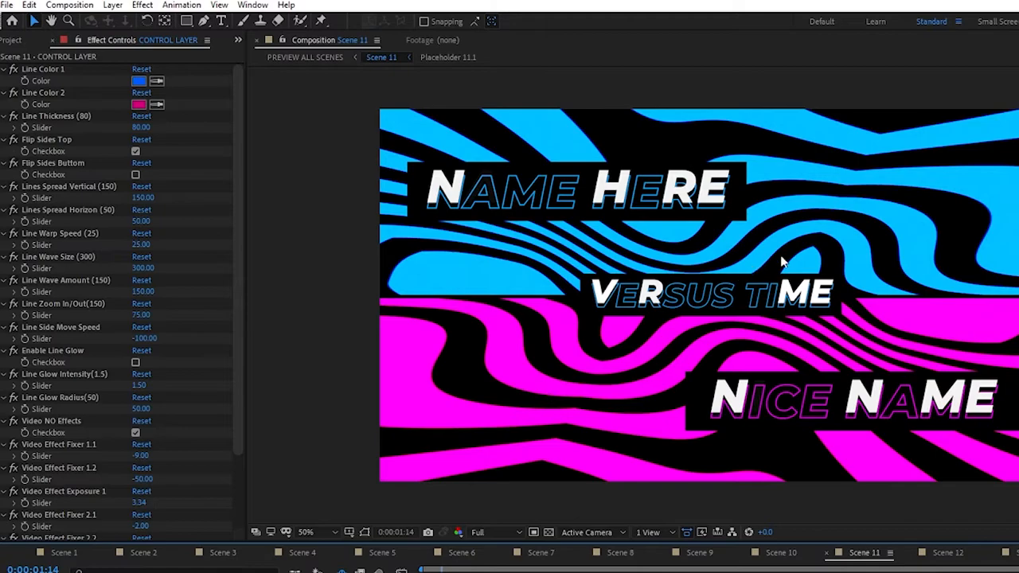
Try a dark yellow (D0AB00) for Line Color 2 on Scene 11's CONTROL LAYER
{"action": "left_click", "coordinate": [140, 104]}
{"action": "left_click_drag", "start_coordinate": [443, 471], "coordinate": [436, 567]}
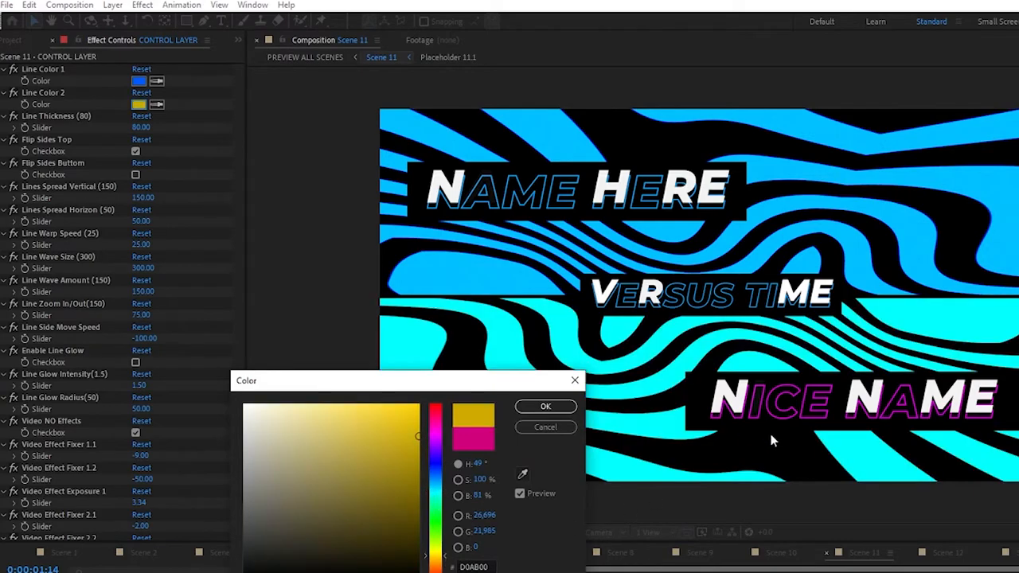
{"action": "left_click", "coordinate": [546, 428]}
Set Scene 11's Line Thickness to 15 and enable Line Glow
{"action": "left_click", "coordinate": [141, 128]}
{"action": "type", "text": "15"}
{"action": "key", "text": "Return"}
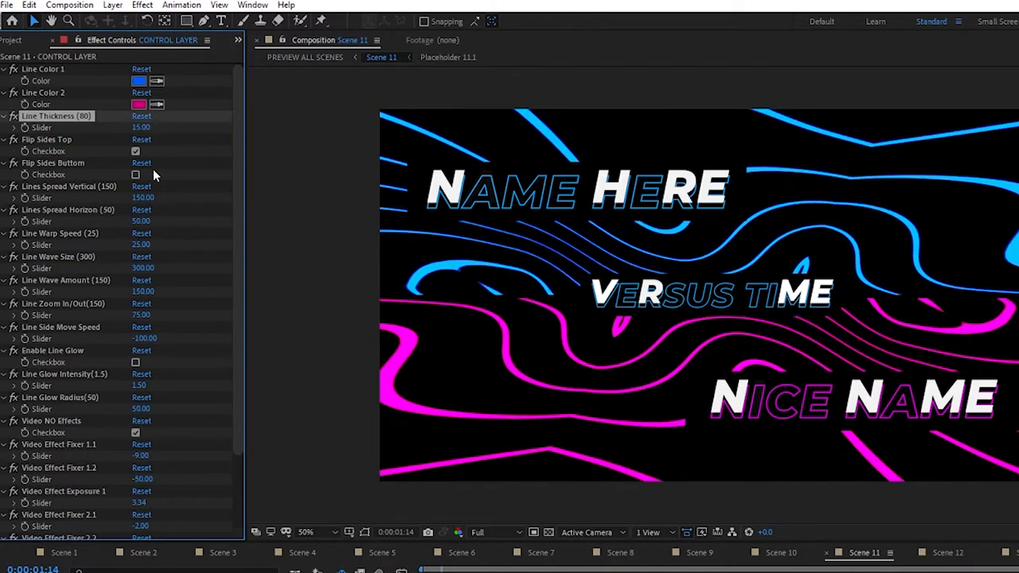
{"action": "left_click", "coordinate": [135, 363]}
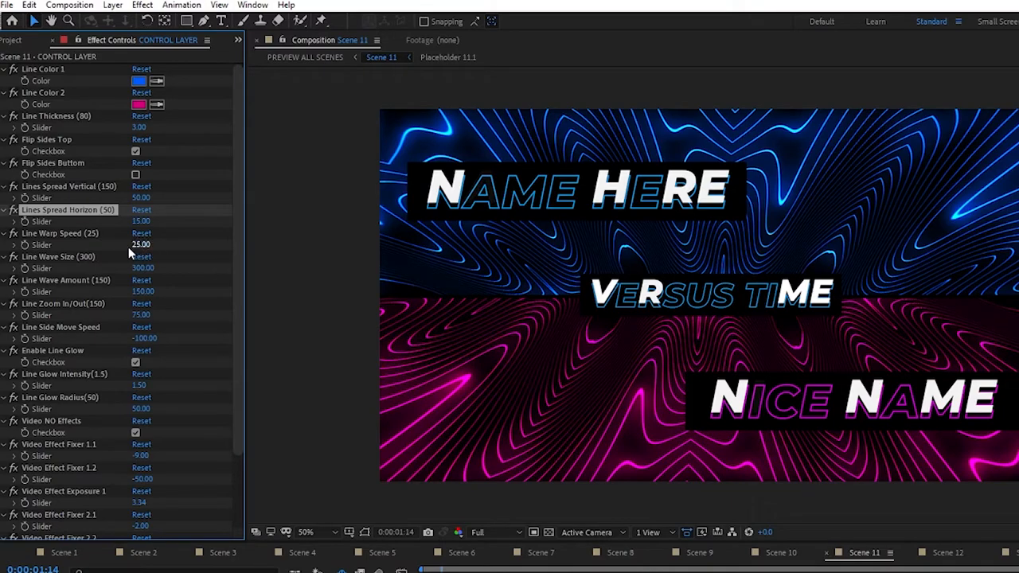
Try Lines Spread Horizon at 3 in Scene 11 and then set it to 25
{"action": "left_click", "coordinate": [141, 245]}
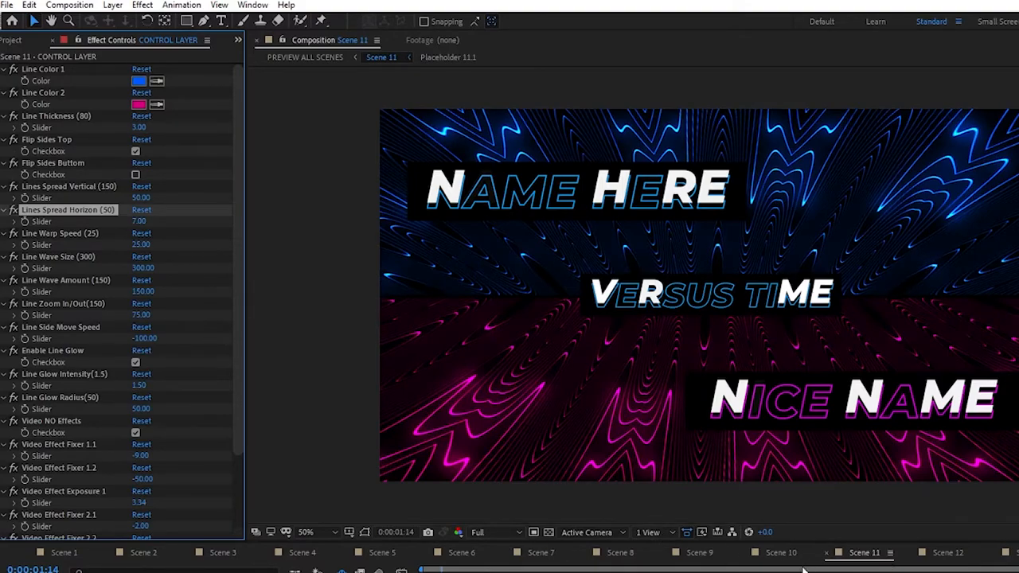
{"action": "left_click", "coordinate": [140, 221]}
{"action": "type", "text": "3"}
{"action": "key", "text": "Return"}
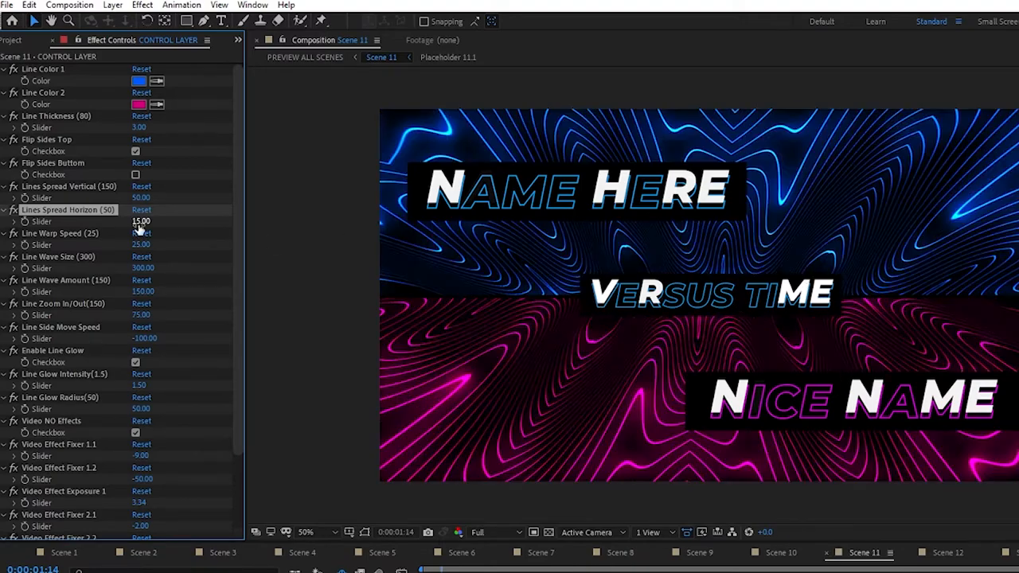
{"action": "left_click", "coordinate": [138, 222]}
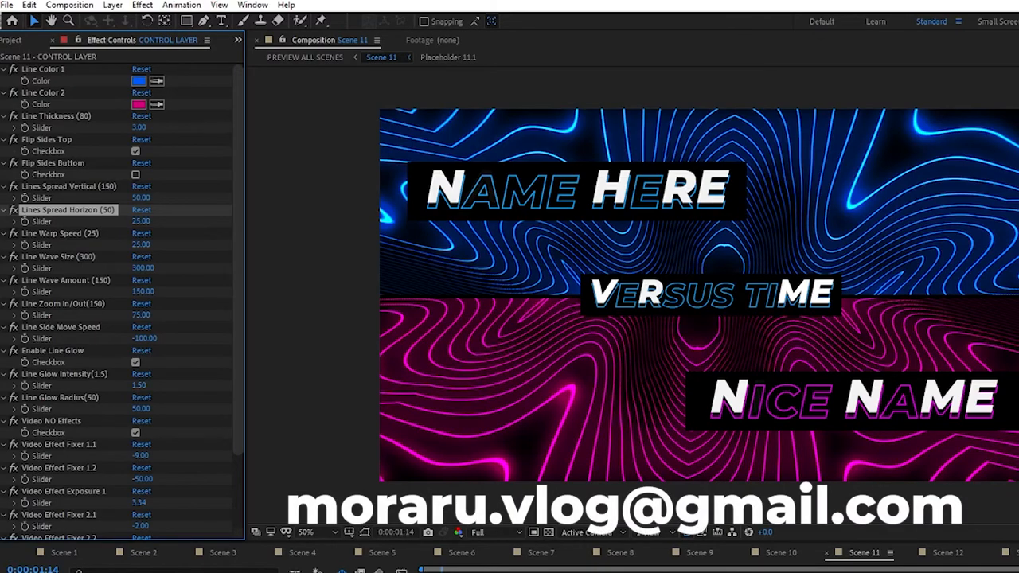
Open the Text Scene 1 Wave 3D composition from the project's TEXT Scenes folder
{"action": "left_click", "coordinate": [15, 41]}
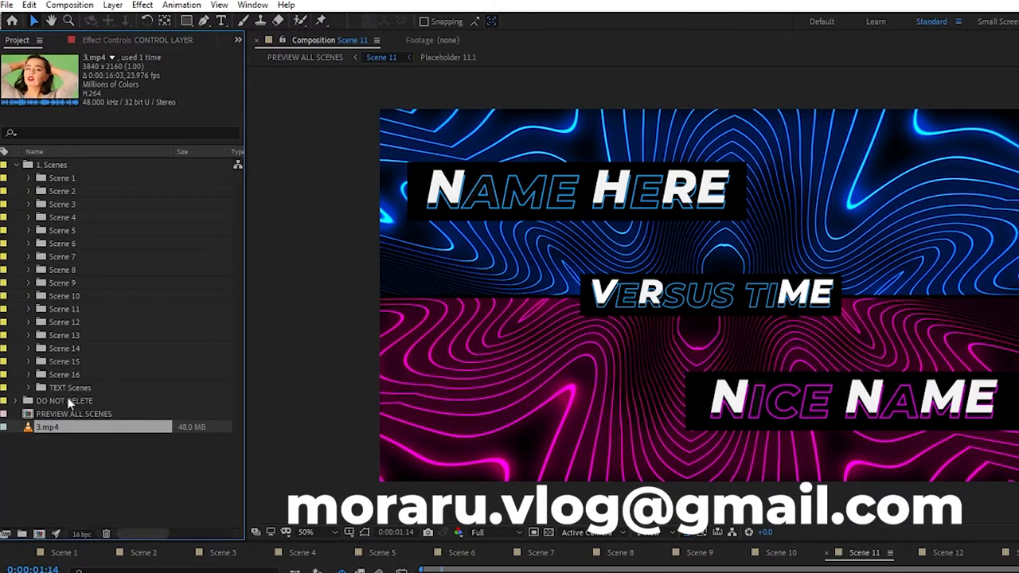
{"action": "left_click", "coordinate": [31, 389]}
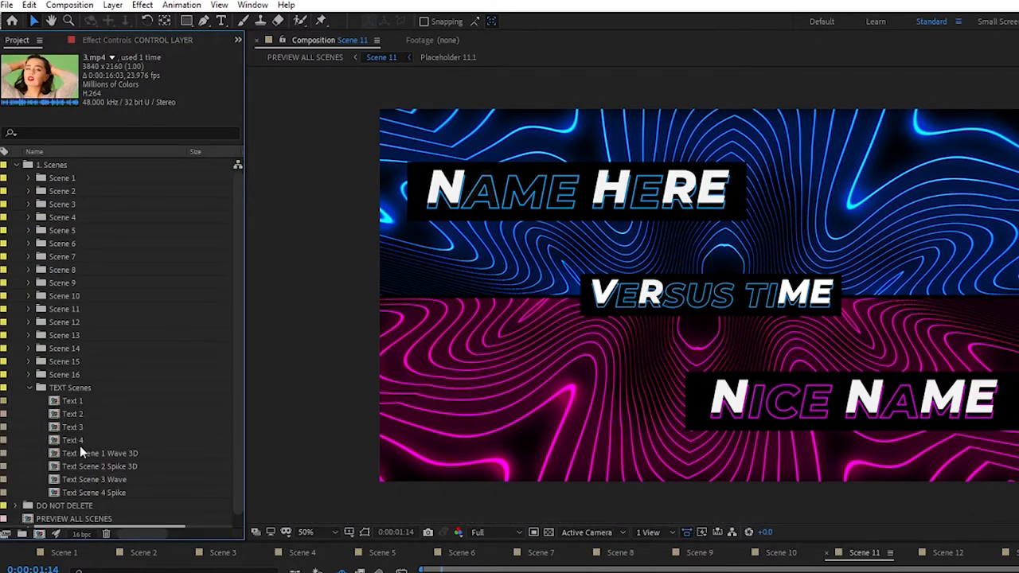
{"action": "double_click", "coordinate": [101, 453]}
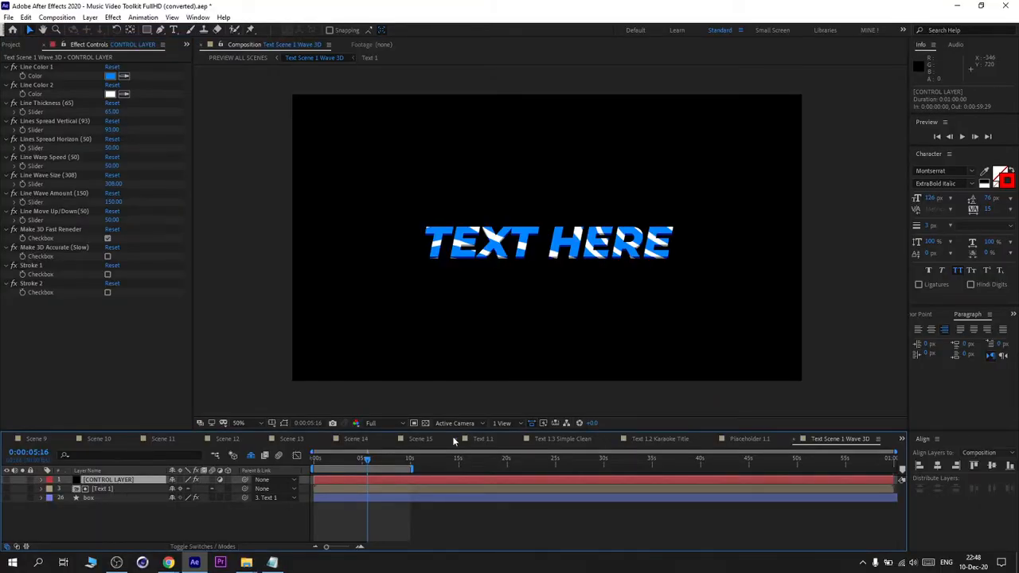
{"action": "left_click", "coordinate": [426, 423]}
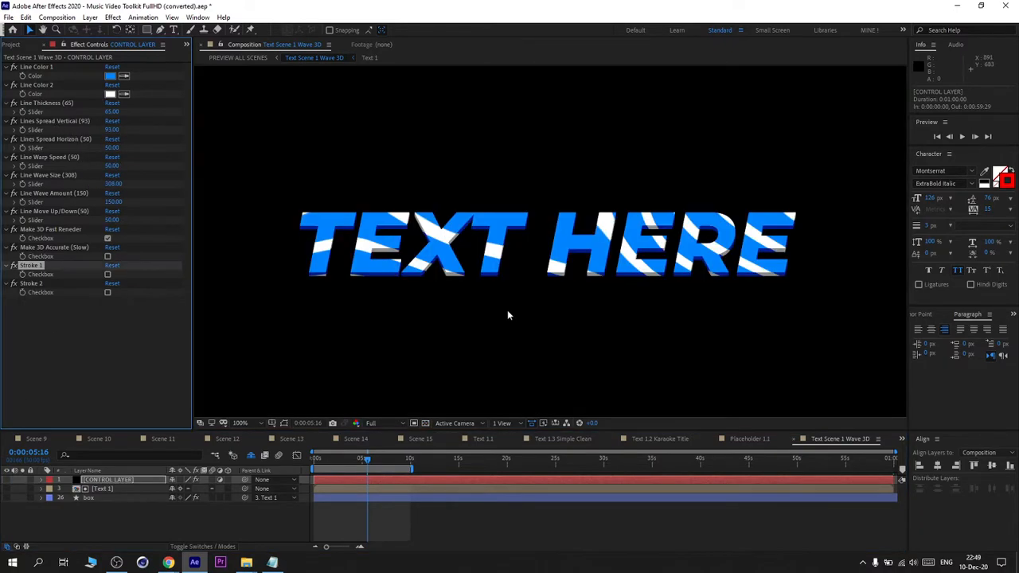
Try the Stroke 1 and Stroke 2 options on the 3D wave text
{"action": "scroll", "coordinate": [509, 316], "scroll_direction": "down", "scroll_amount": 1}
{"action": "scroll", "coordinate": [508, 315], "scroll_direction": "up", "scroll_amount": 1}
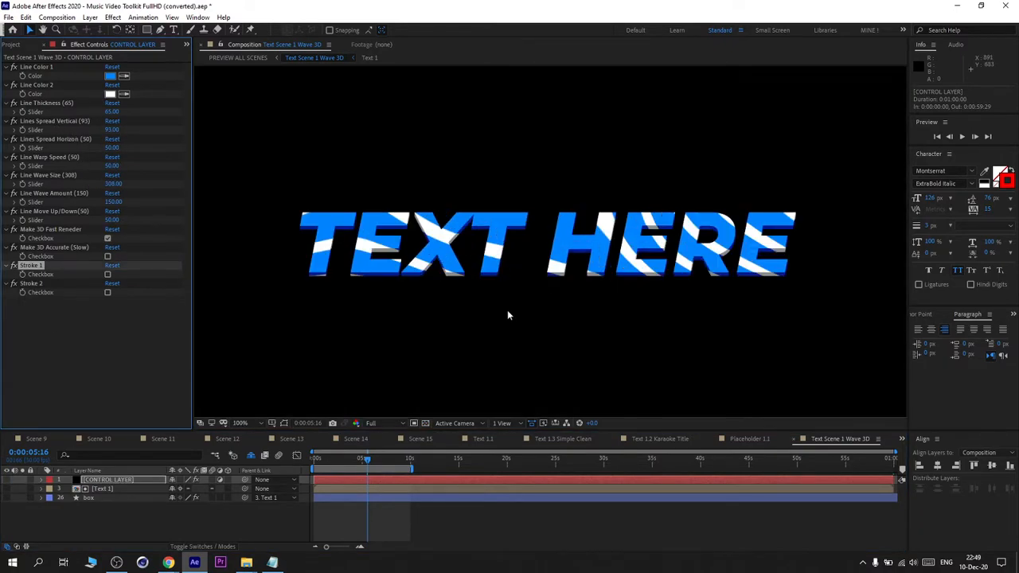
{"action": "left_click", "coordinate": [107, 275]}
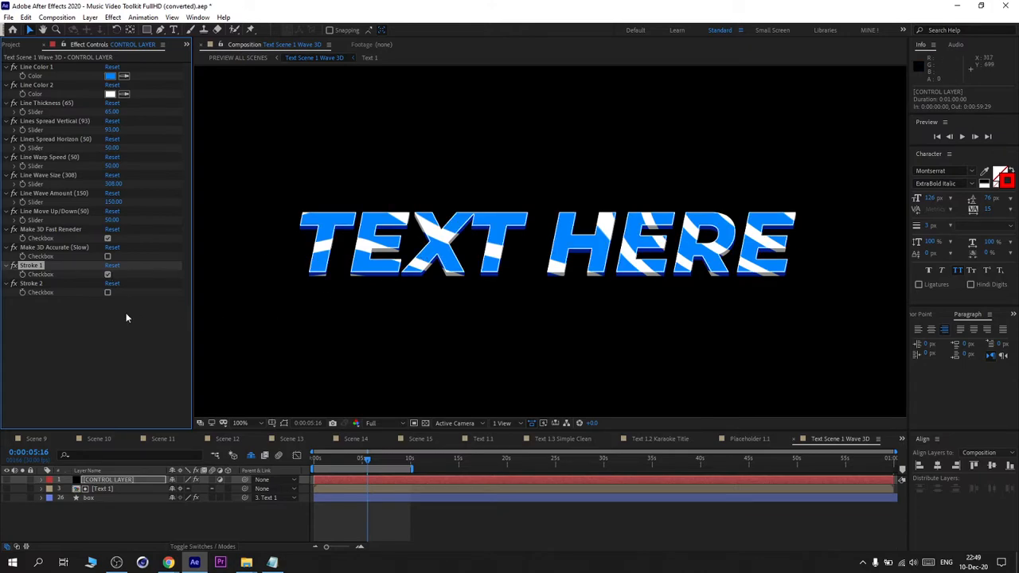
{"action": "left_click", "coordinate": [107, 293]}
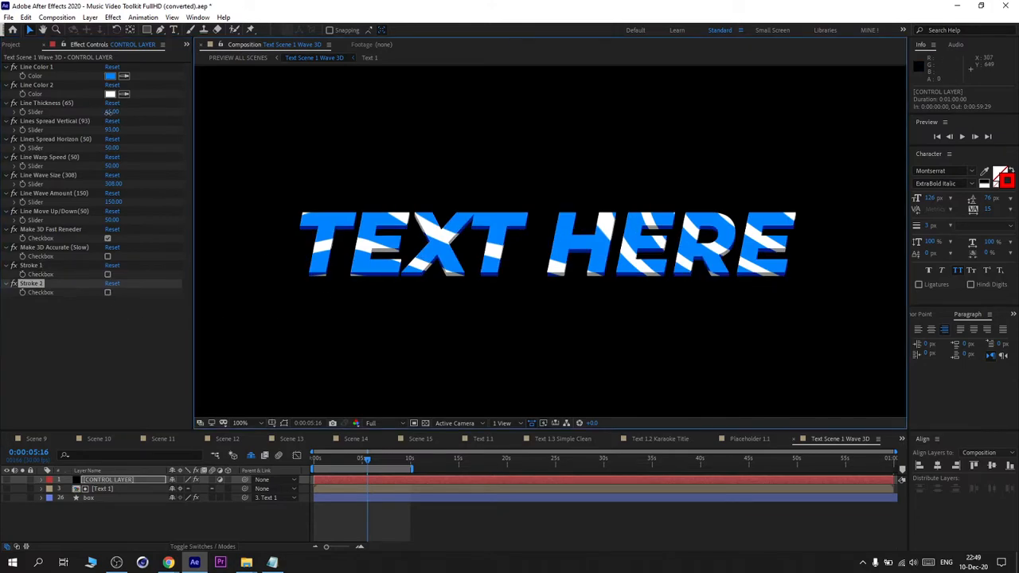
Set the 3D wave text's Line Thickness to 25 and save the Full HD project when closing it
{"action": "left_click", "coordinate": [112, 112]}
{"action": "type", "text": "25"}
{"action": "key", "text": "Return"}
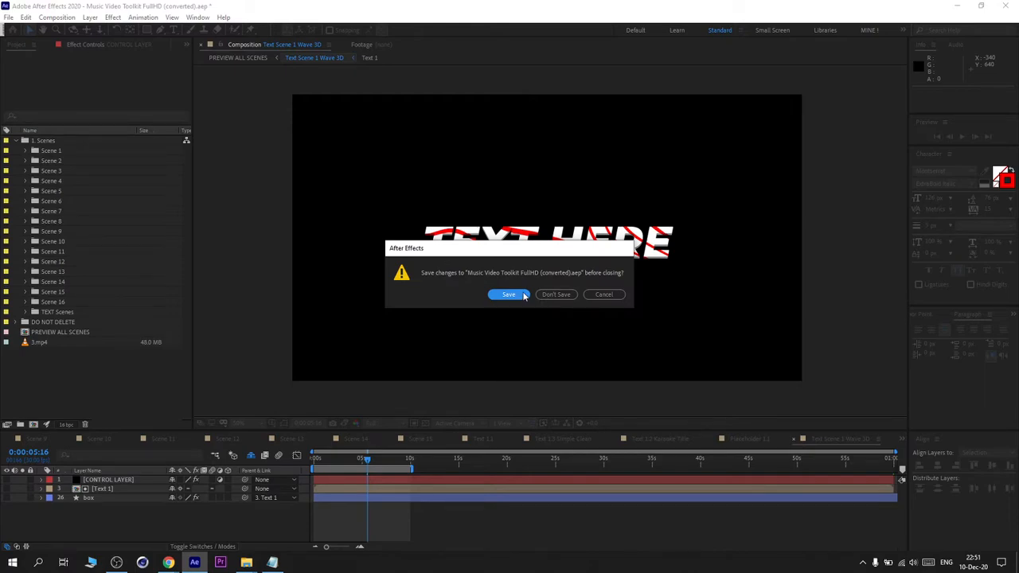
{"action": "left_click", "coordinate": [510, 295]}
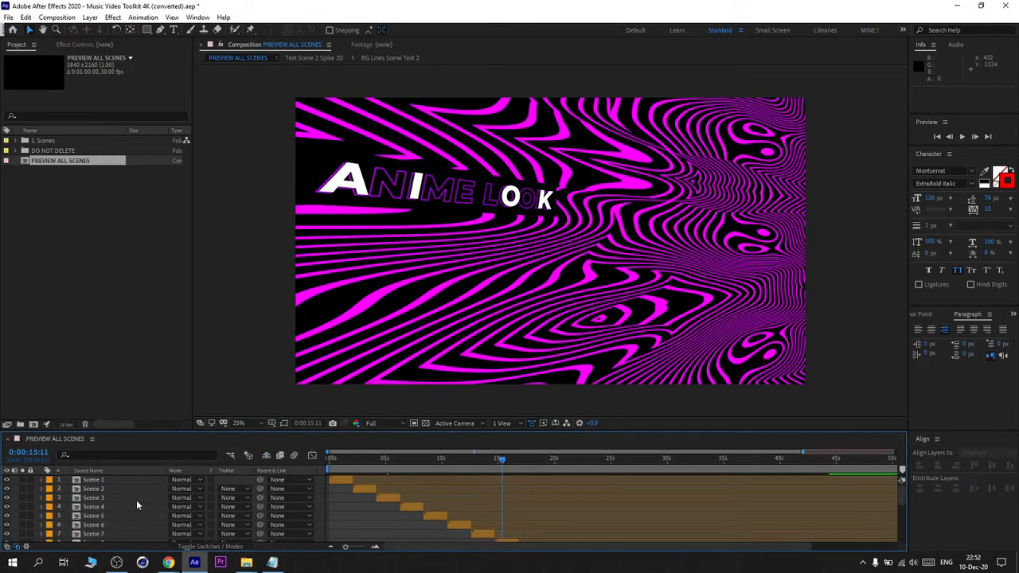
Check the composition settings of PREVIEW ALL SCENES in the 4K project
{"action": "key", "text": "ctrl+k"}
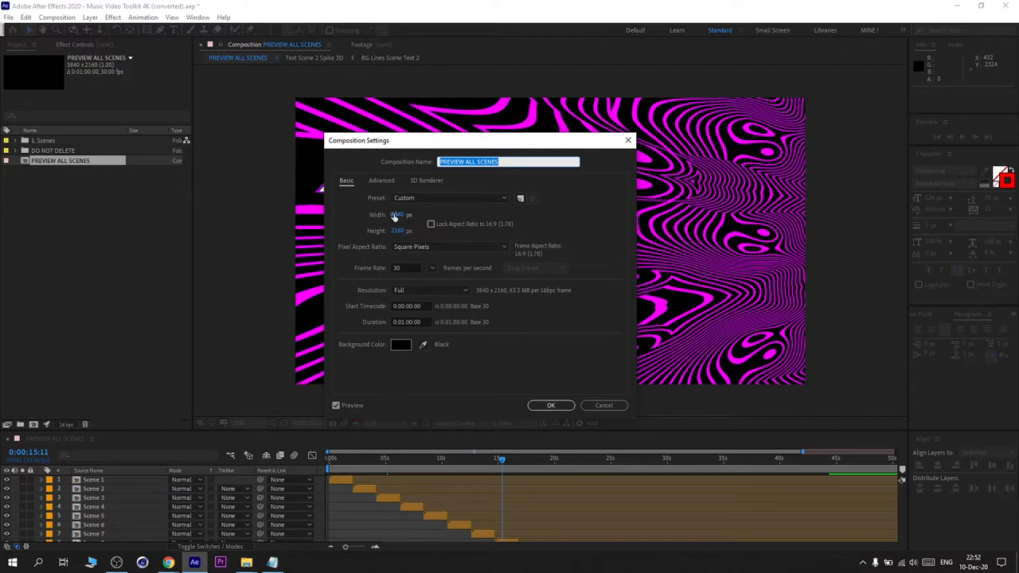
{"action": "left_click", "coordinate": [628, 140]}
Open the Music Video Toolkit FullHD Portrait project without saving changes to the 4K project
{"action": "left_click", "coordinate": [8, 17]}
{"action": "left_click", "coordinate": [20, 46]}
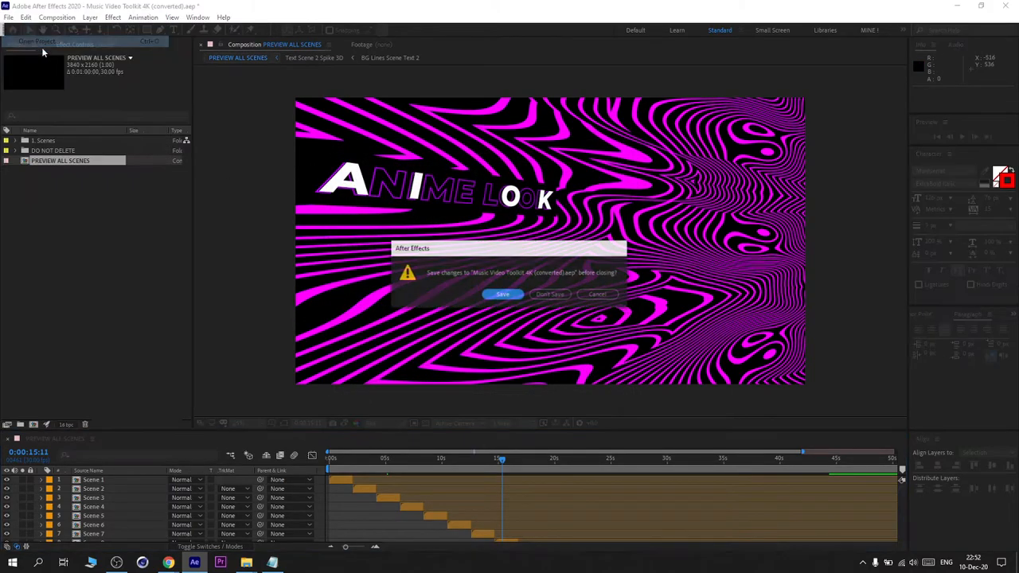
{"action": "left_click", "coordinate": [549, 295]}
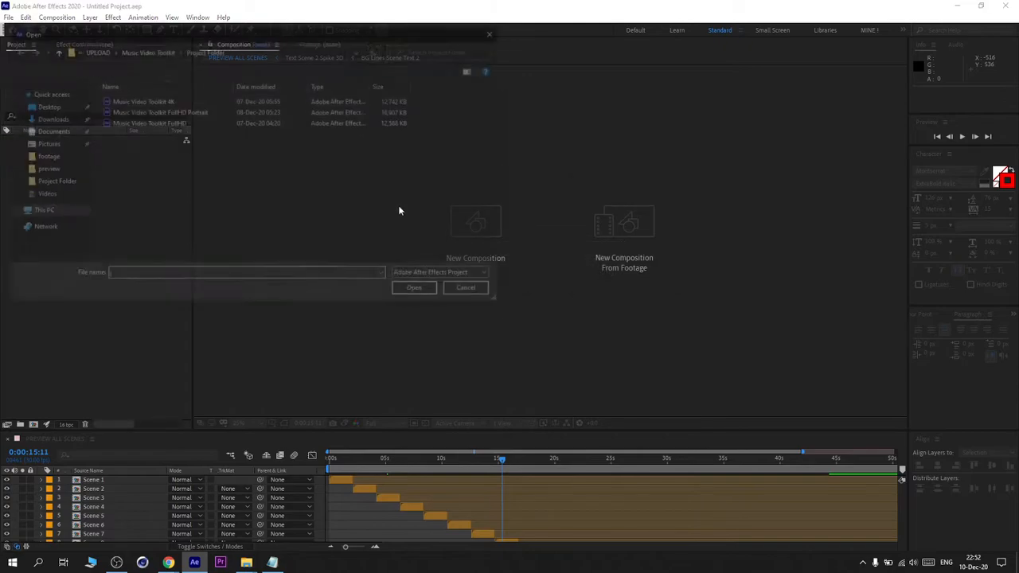
{"action": "double_click", "coordinate": [190, 116]}
{"action": "left_click", "coordinate": [607, 298]}
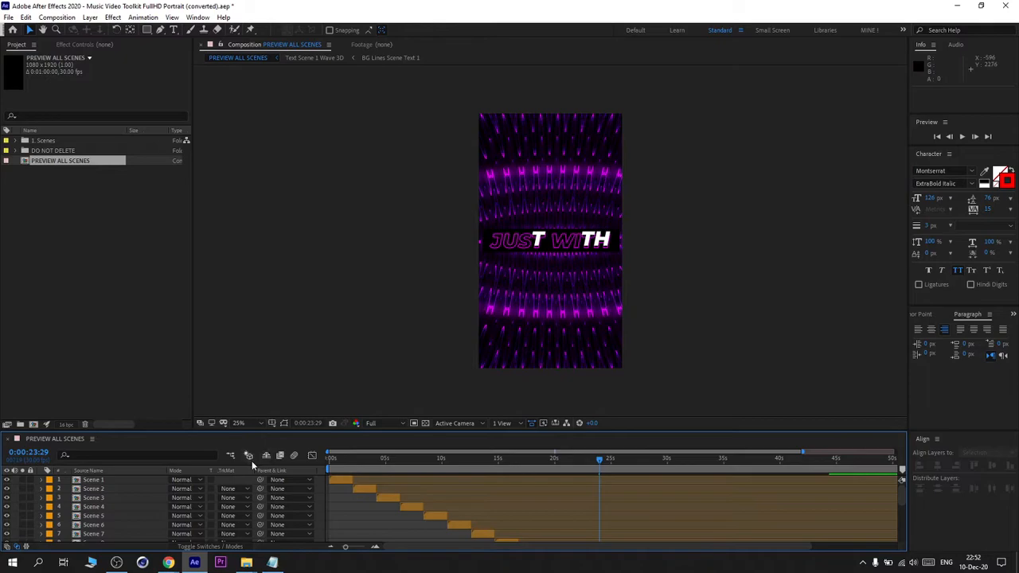
Check the frame size in the portrait project's PREVIEW ALL SCENES composition settings
{"action": "right_click", "coordinate": [242, 478]}
{"action": "left_click", "coordinate": [287, 378]}
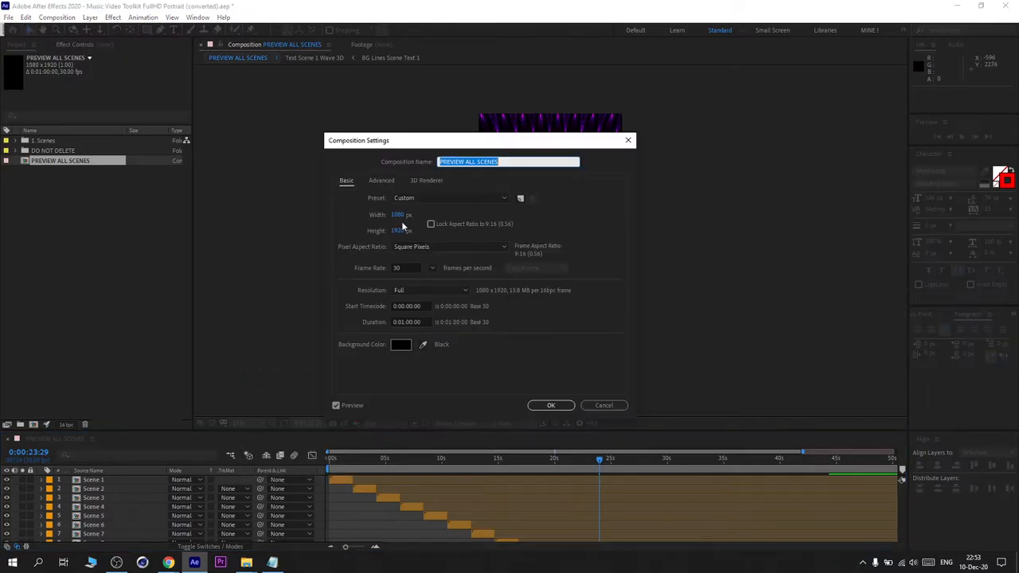
{"action": "left_click", "coordinate": [627, 141]}
Examine the portrait layouts at successive times in PREVIEW ALL SCENES, from Scene 1 through Text Scene 1 Wave 3D
{"action": "left_click", "coordinate": [345, 458]}
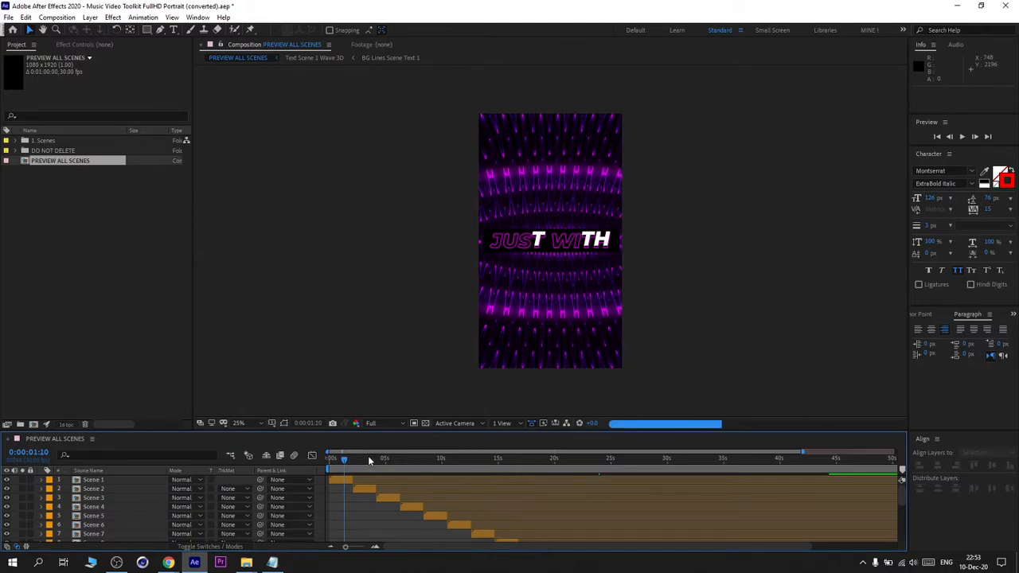
{"action": "left_click", "coordinate": [417, 459]}
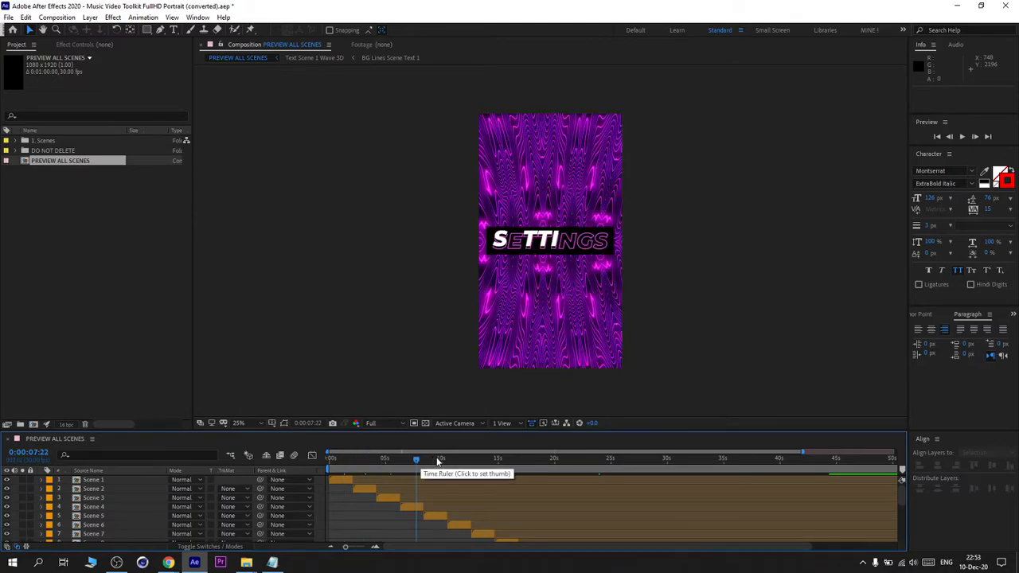
{"action": "left_click", "coordinate": [462, 460]}
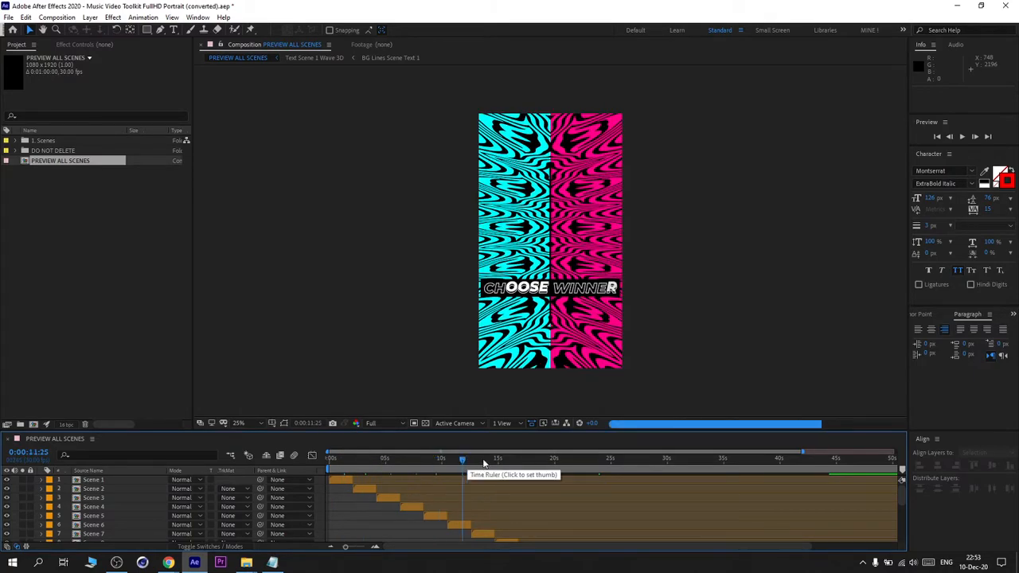
{"action": "left_click", "coordinate": [484, 463]}
{"action": "left_click", "coordinate": [510, 461]}
{"action": "scroll", "coordinate": [532, 482], "scroll_direction": "down", "scroll_amount": 1}
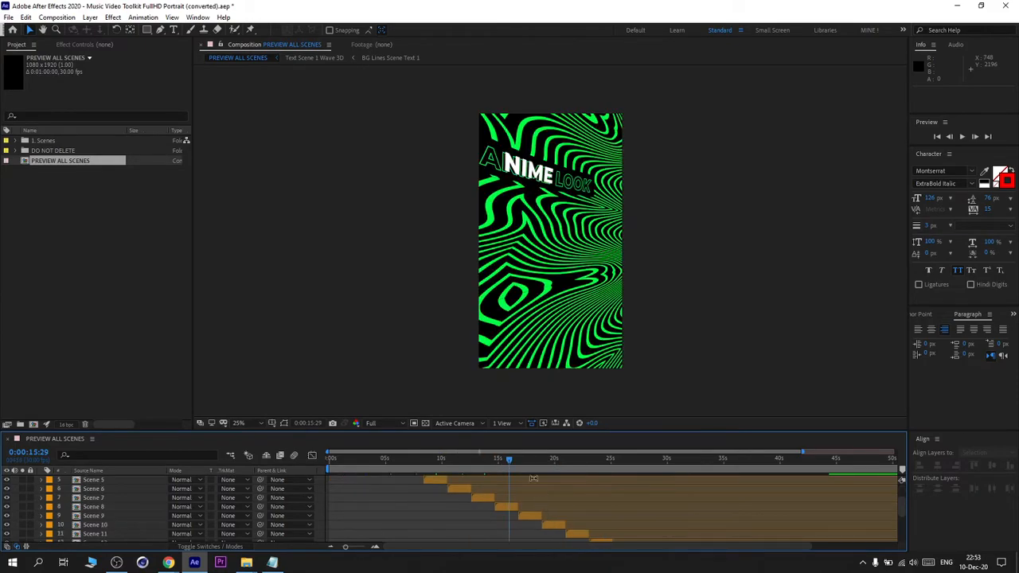
{"action": "left_click", "coordinate": [534, 461]}
{"action": "left_click", "coordinate": [562, 462]}
{"action": "left_click", "coordinate": [585, 461]}
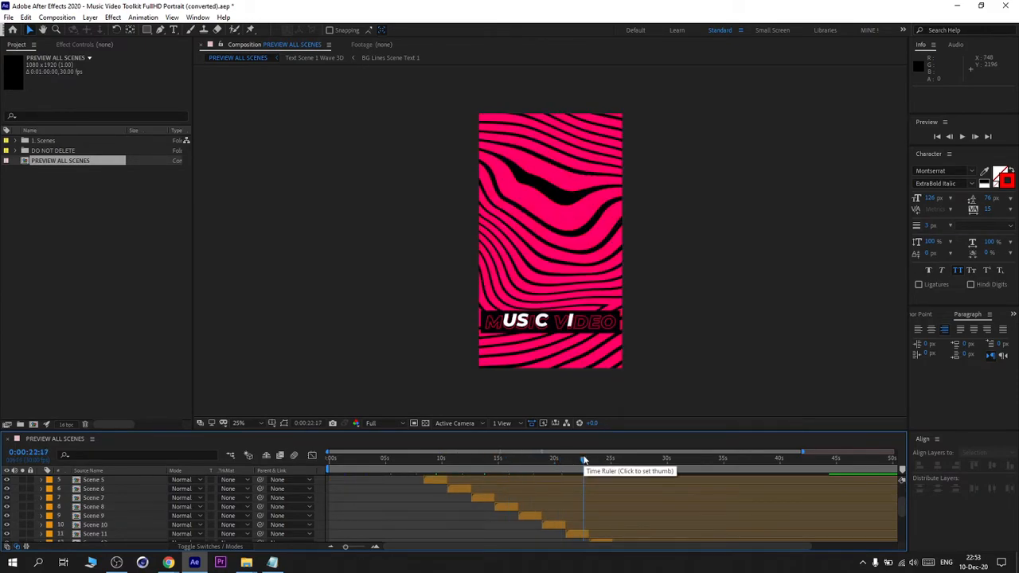
{"action": "left_click", "coordinate": [610, 462]}
{"action": "scroll", "coordinate": [638, 507], "scroll_direction": "down", "scroll_amount": 1}
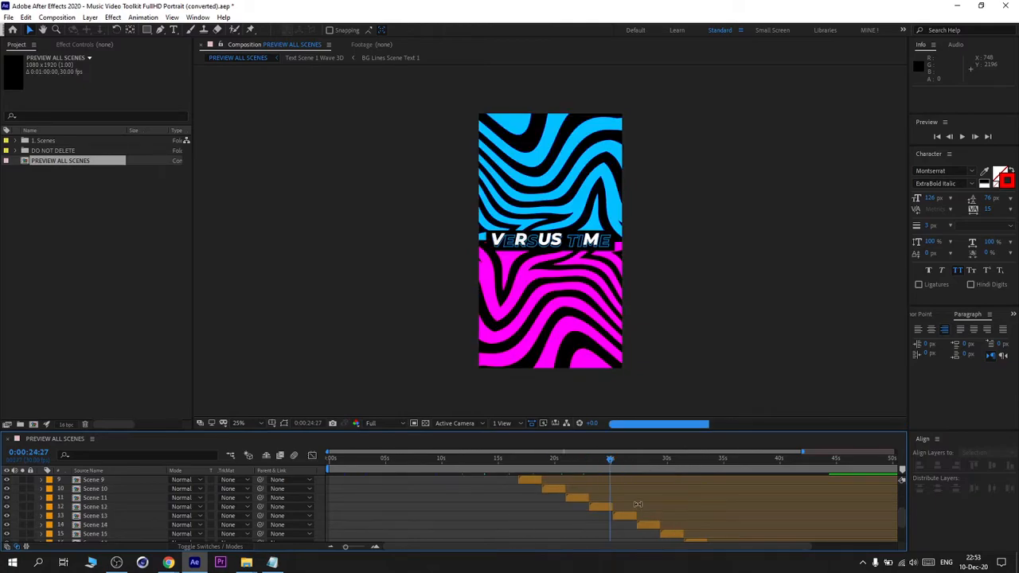
{"action": "left_click", "coordinate": [627, 461]}
{"action": "left_click", "coordinate": [634, 462]}
{"action": "left_click", "coordinate": [658, 462]}
{"action": "left_click", "coordinate": [677, 462]}
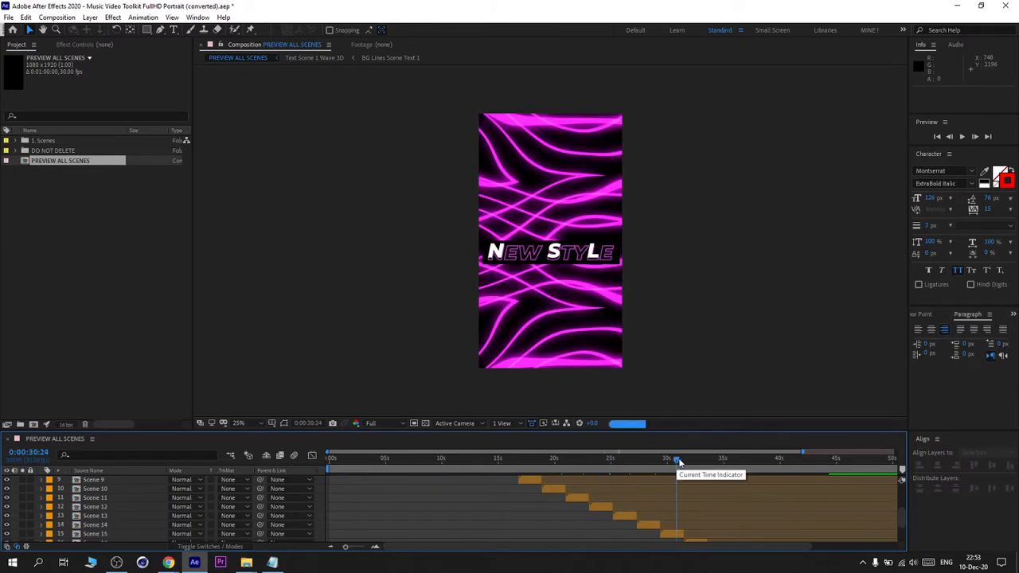
{"action": "left_click", "coordinate": [699, 462]}
{"action": "scroll", "coordinate": [701, 478], "scroll_direction": "down", "scroll_amount": 1}
{"action": "left_click", "coordinate": [727, 462]}
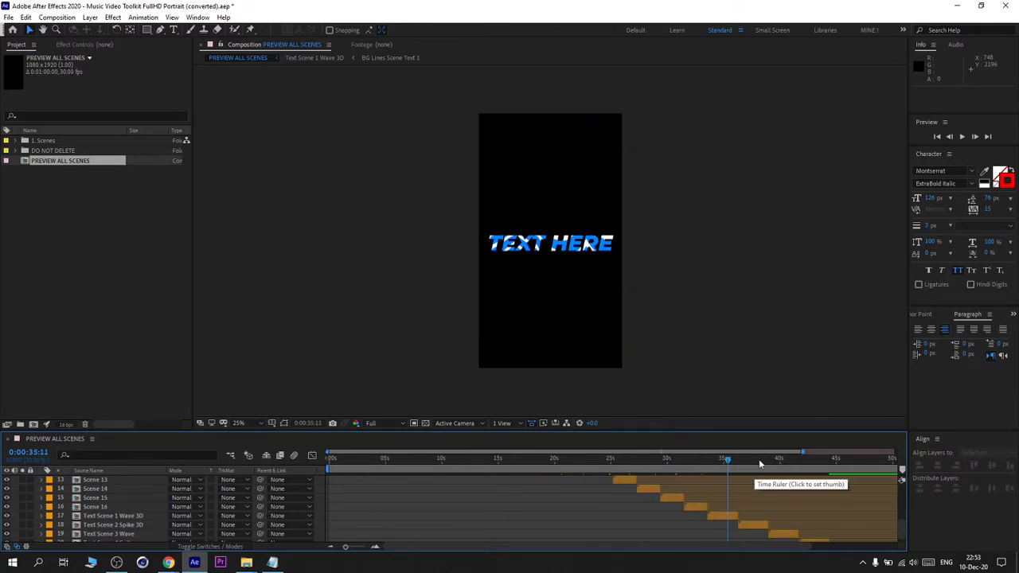